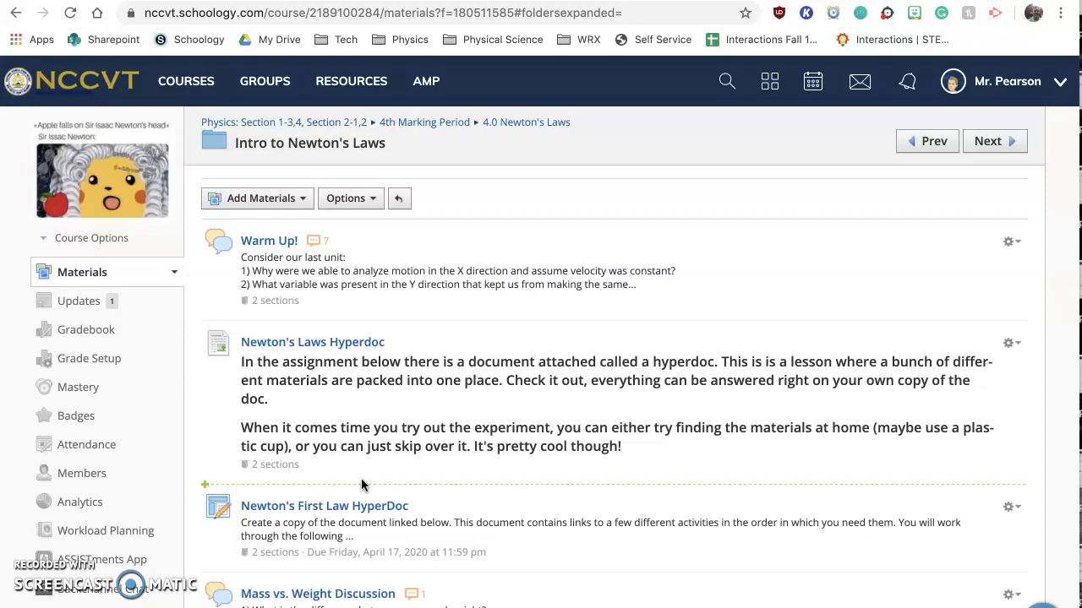
Scroll the course Materials and open the Intro to Newton's Laws folder to list its assignments
scroll(478, 387, "down", 2)
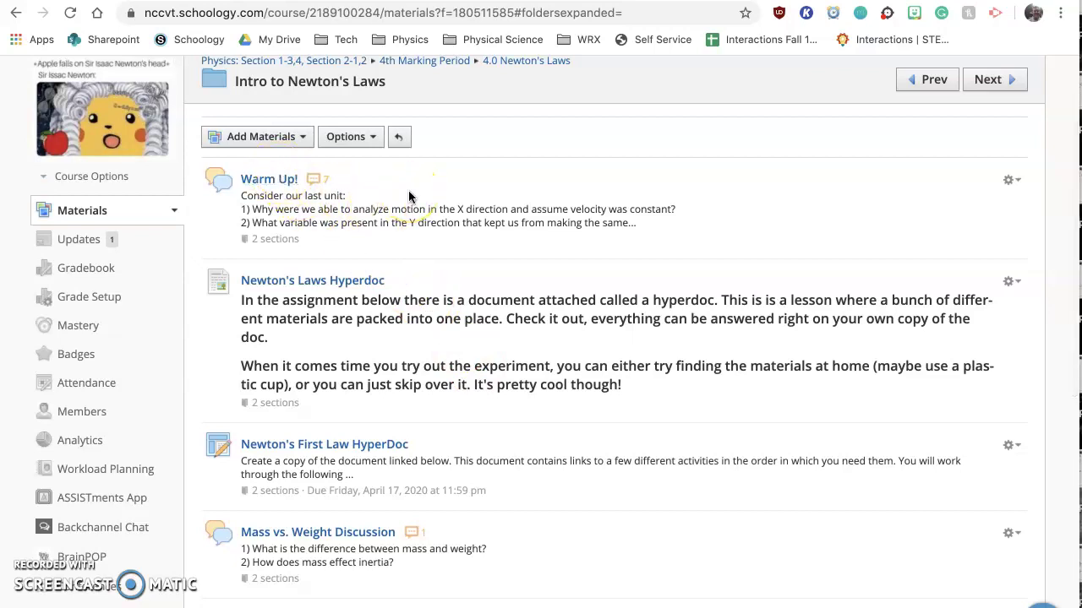
left_click(469, 178)
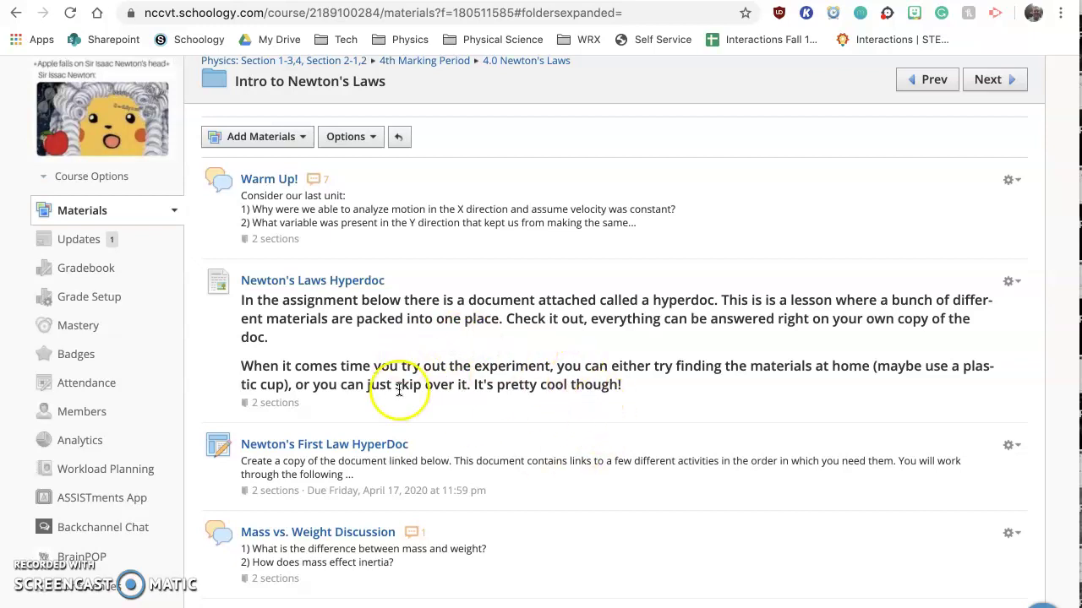
scroll(380, 340, "down", 2)
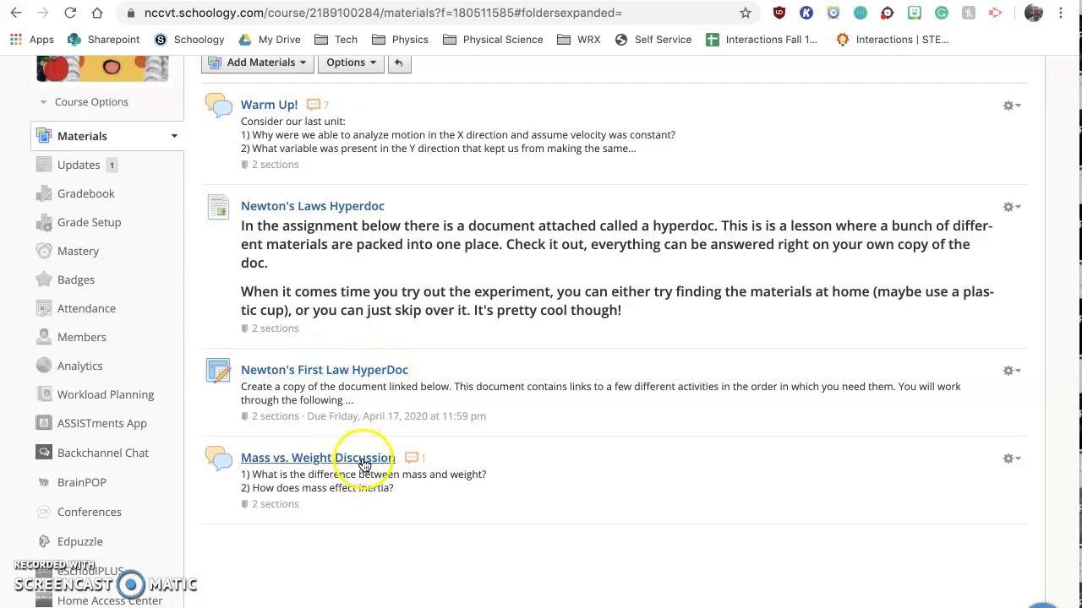
Open the Newton's First Law HyperDoc assignment, make a personal copy, and dismiss the Grammarly popup
left_click(352, 372)
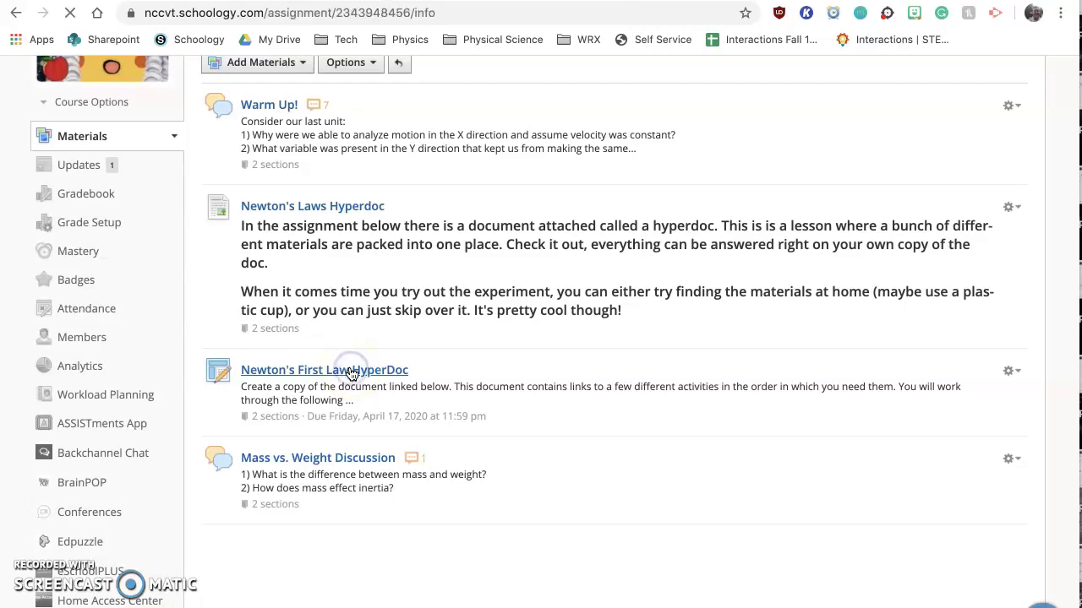
scroll(352, 374, "down", 1)
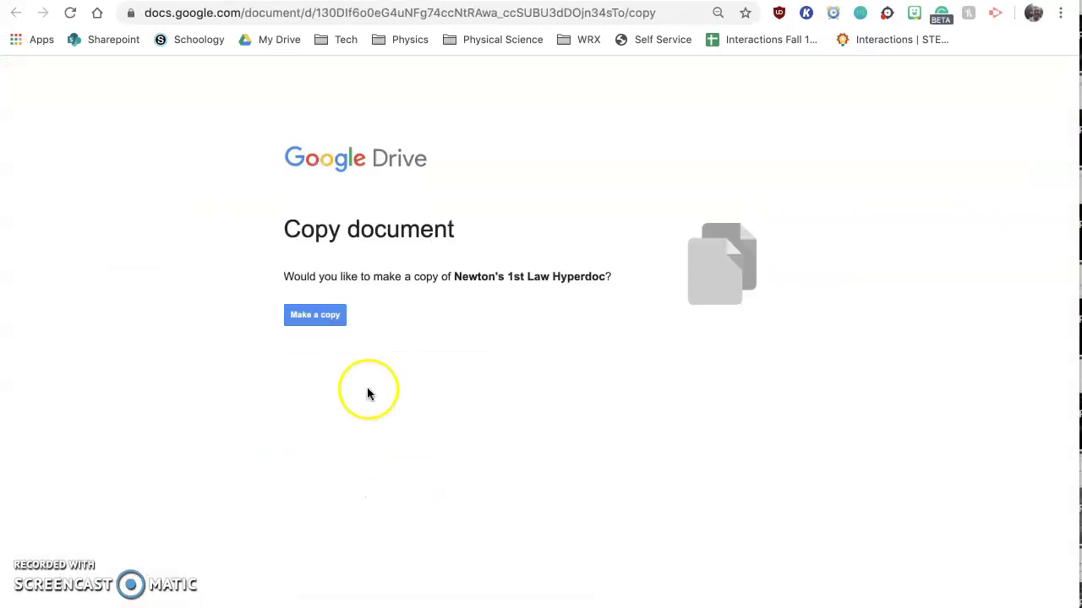
left_click(311, 312)
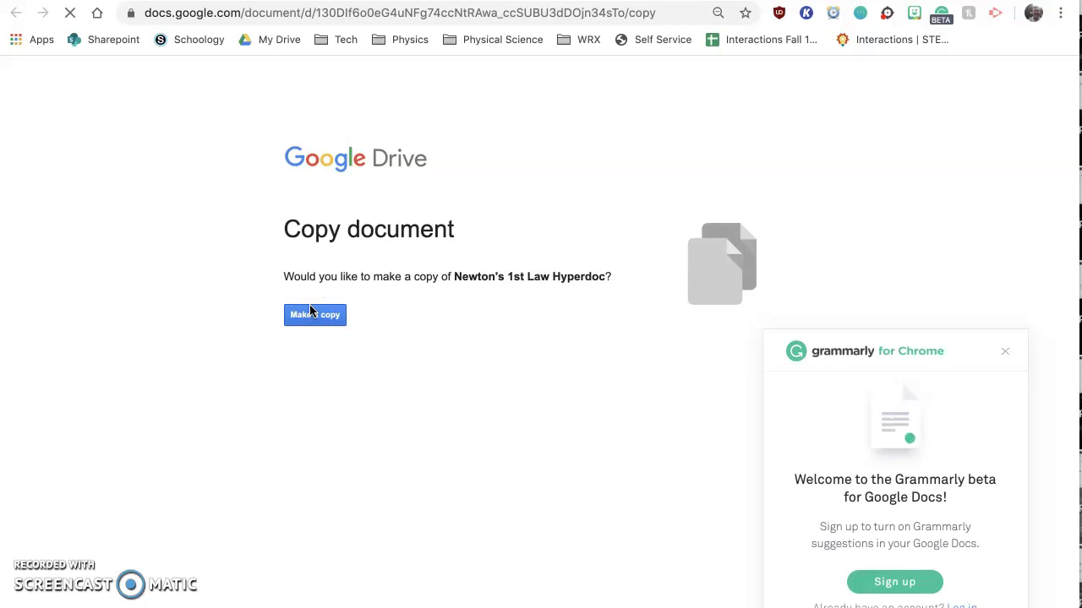
left_click(1005, 350)
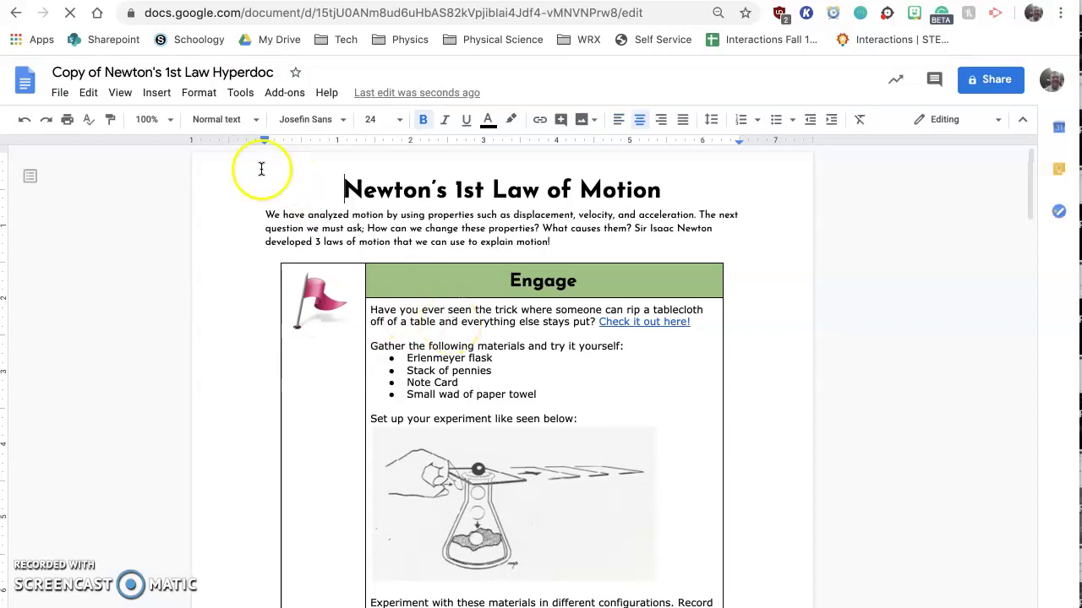
Retitle the copy from 'Copy of…' to 'Screencast Newton's 1st Law Hyperdoc'
left_click(102, 72)
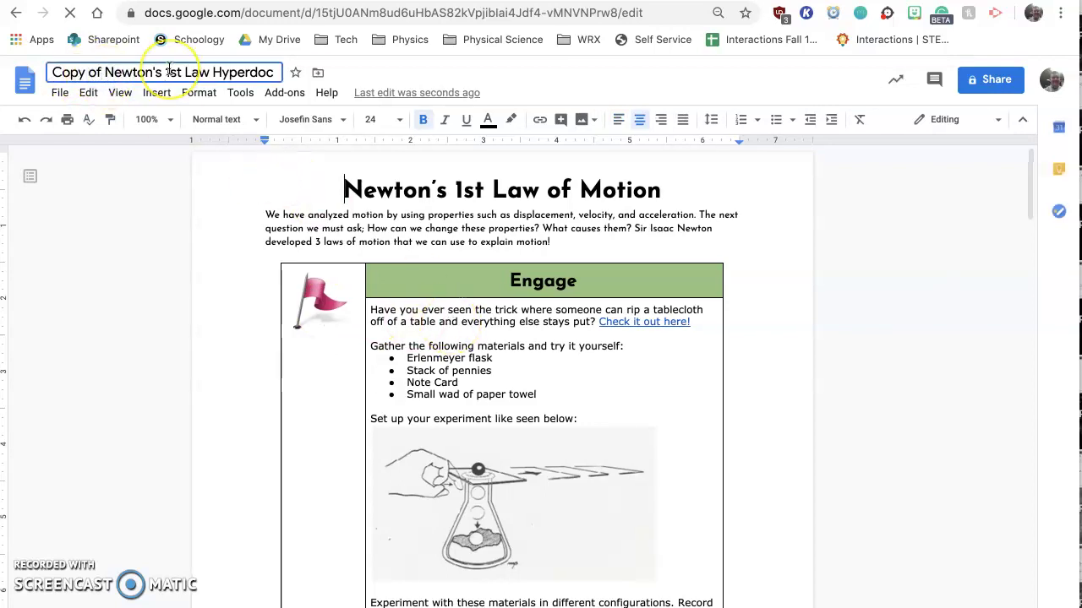
key("BackSpace")
key("BackSpace")
key("BackSpace")
key("BackSpace")
key("BackSpace")
key("BackSpace")
key("BackSpace")
type("Pearson")
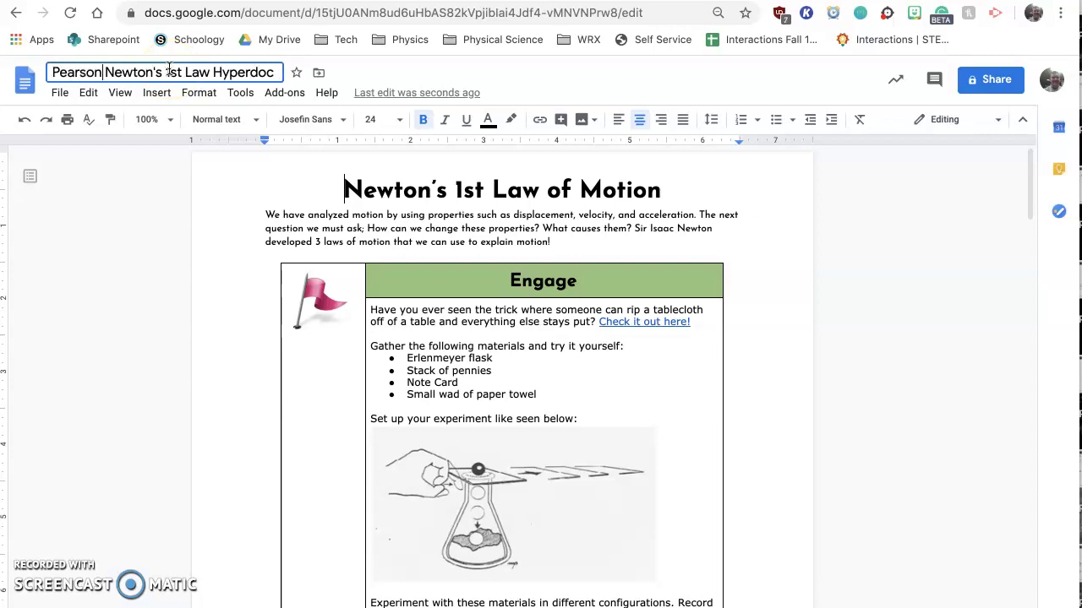
type(" Screencast")
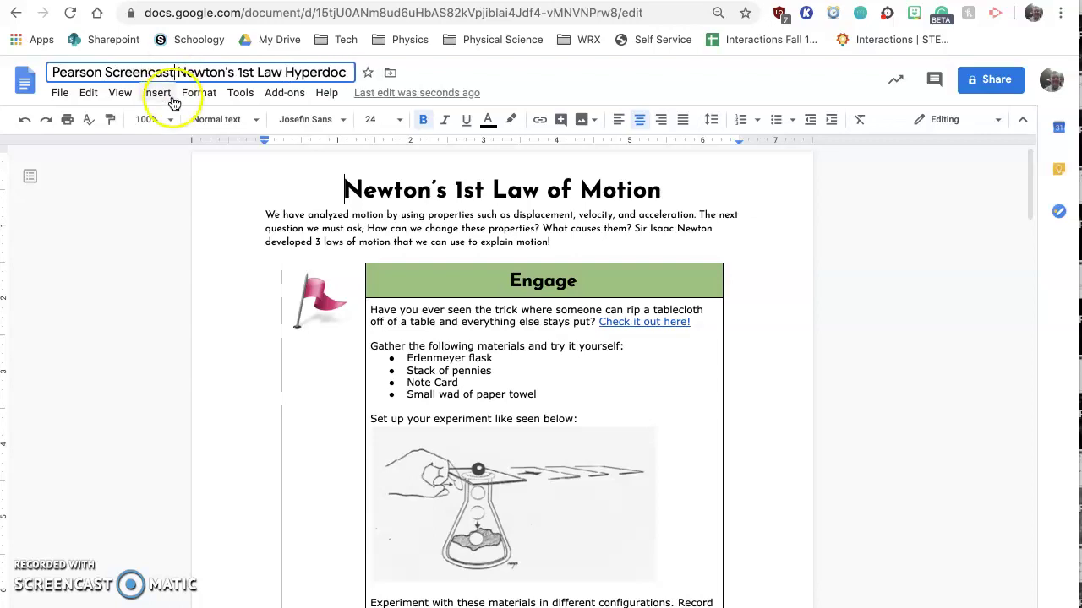
left_click(108, 73)
key("BackSpace")
key("BackSpace")
key("BackSpace")
key("BackSpace")
key("BackSpace")
key("BackSpace")
key("BackSpace")
key("BackSpace")
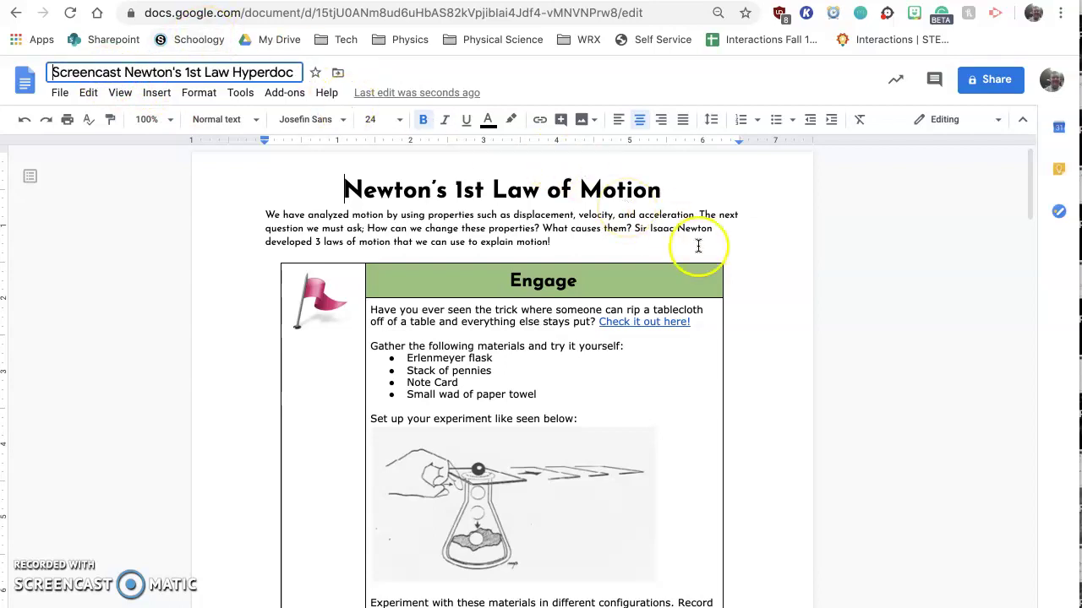
scroll(697, 245, "down", 1)
scroll(698, 245, "down", 1)
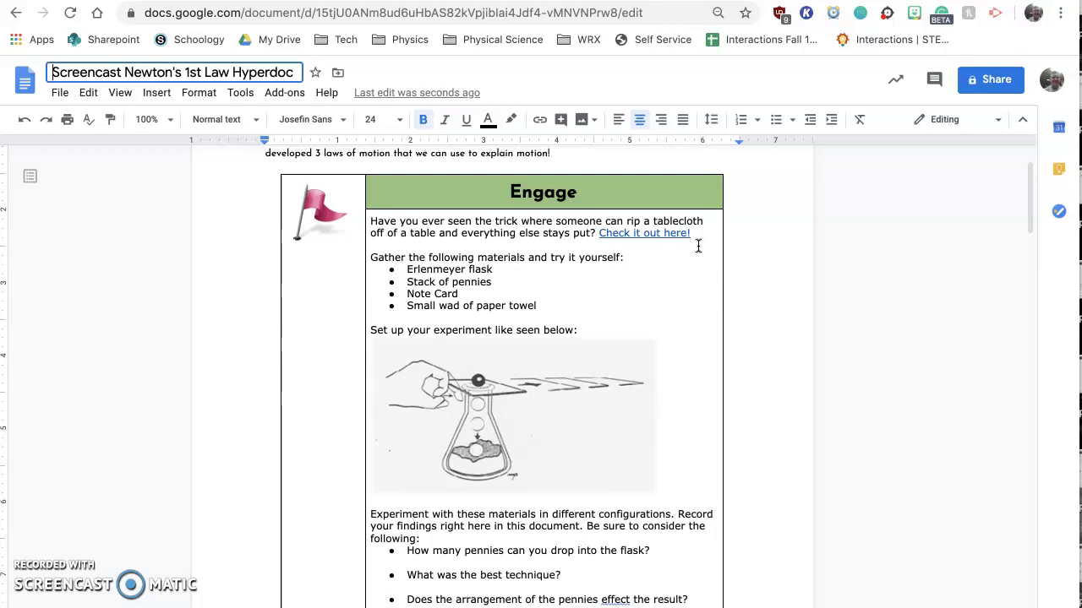
scroll(698, 245, "down", 6)
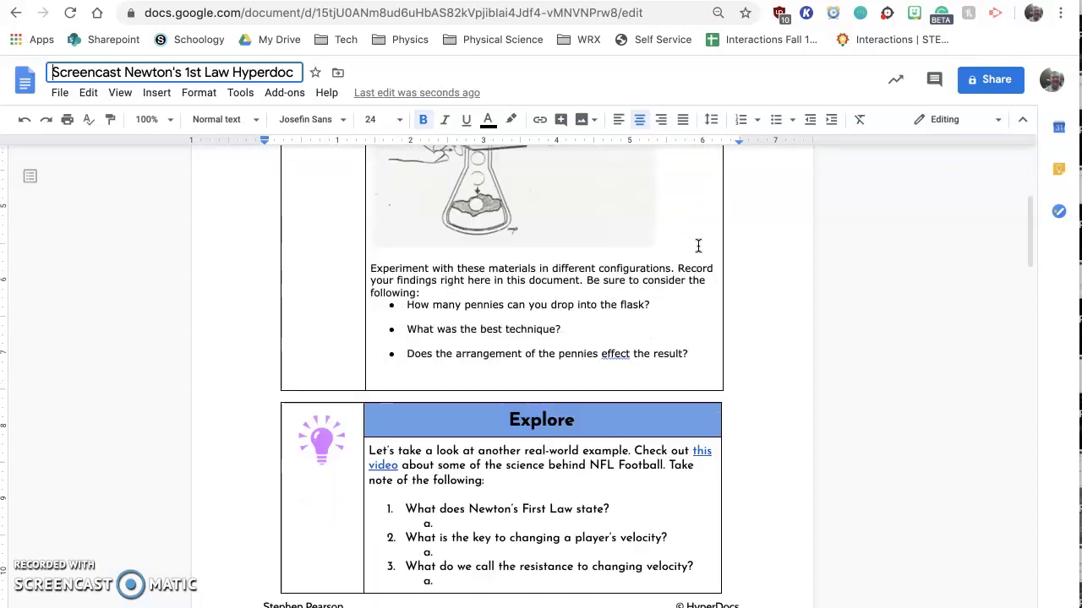
scroll(698, 245, "down", 7)
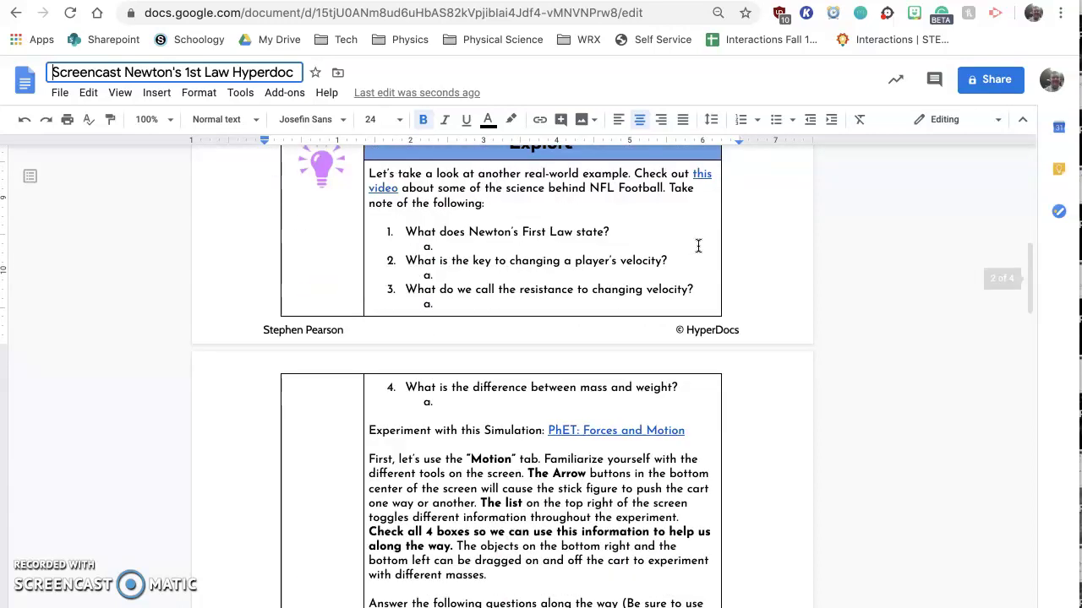
scroll(698, 245, "down", 1)
key("ctrl+Home")
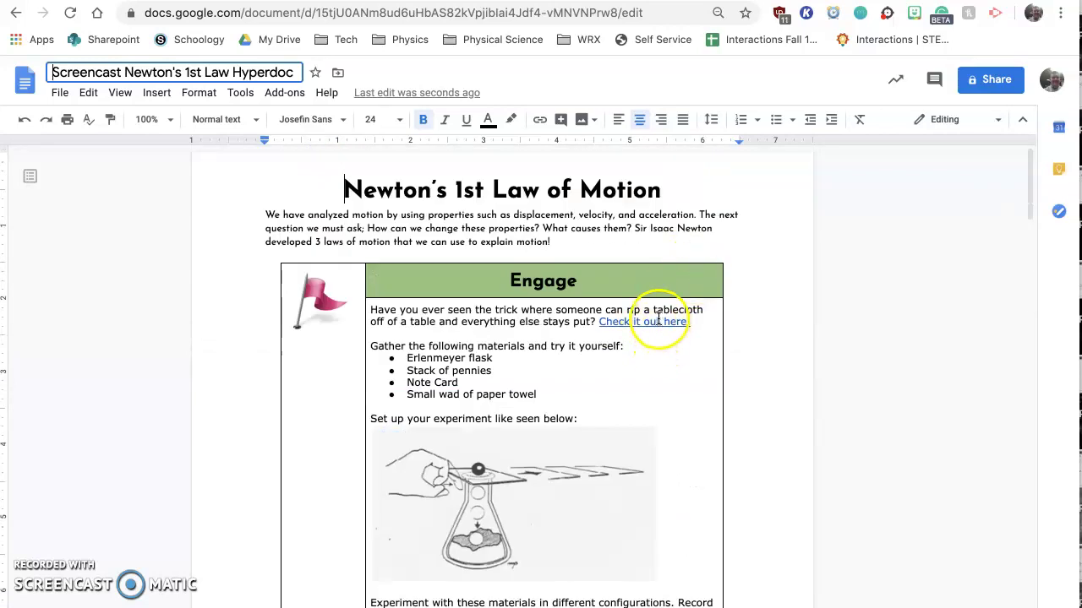
scroll(638, 309, "down", 1)
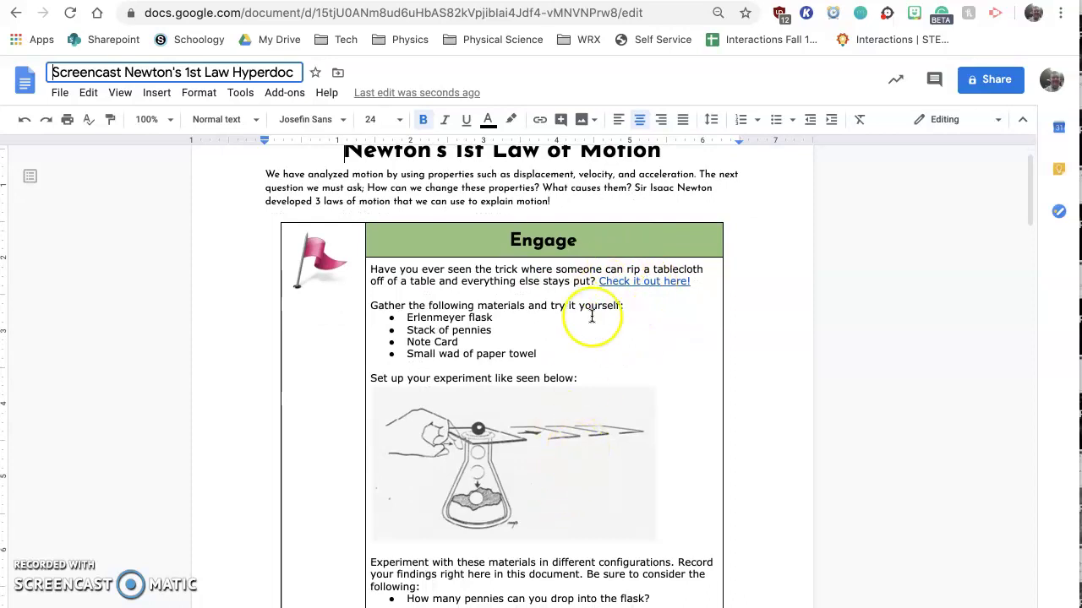
scroll(589, 319, "down", 1)
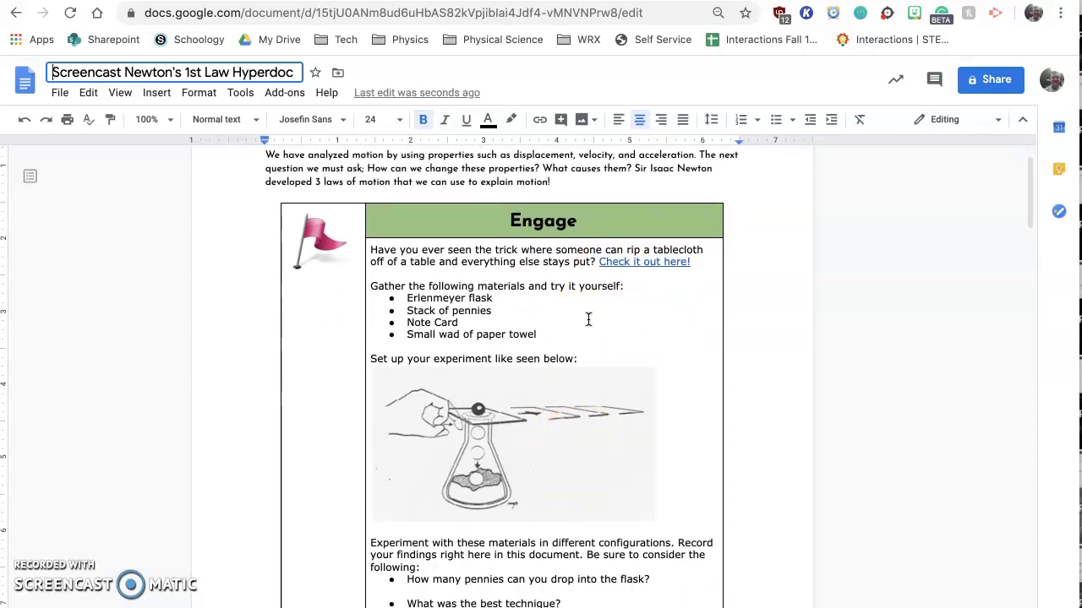
left_click_drag(537, 336, 369, 286)
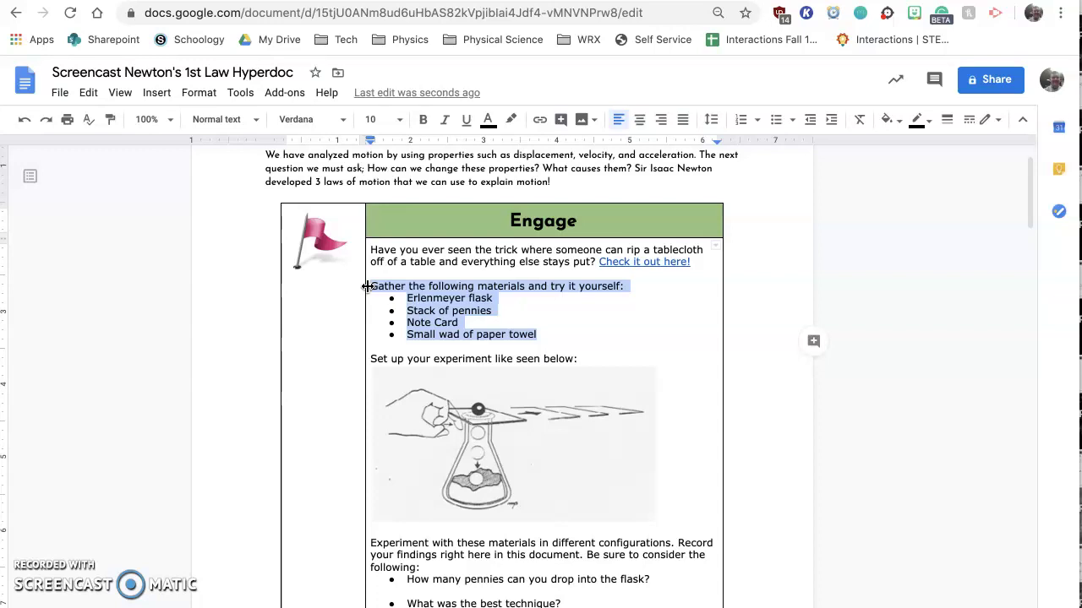
scroll(615, 357, "down", 2)
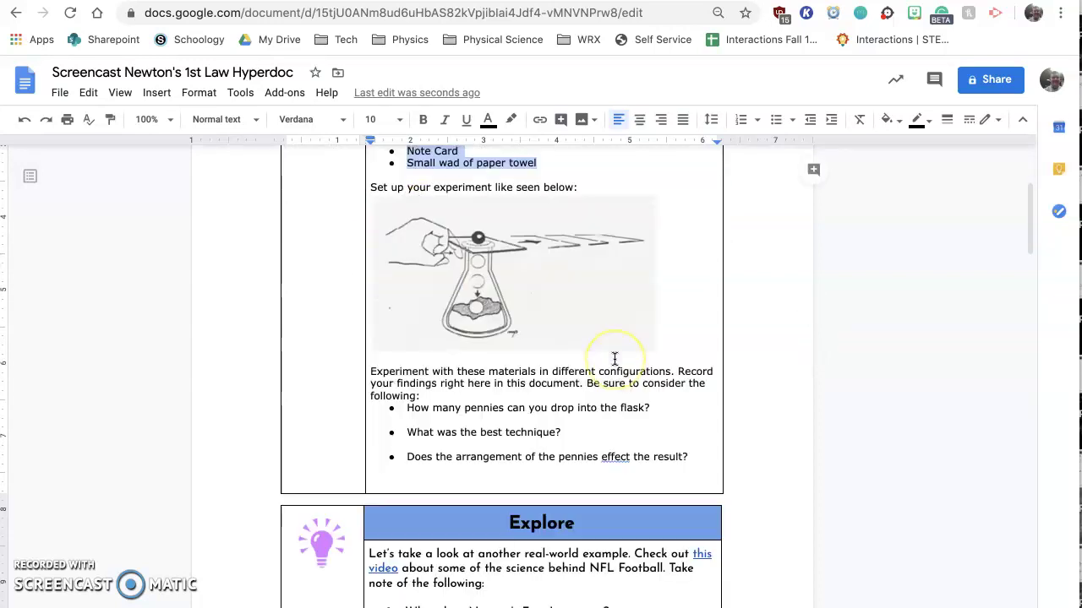
left_click(549, 413)
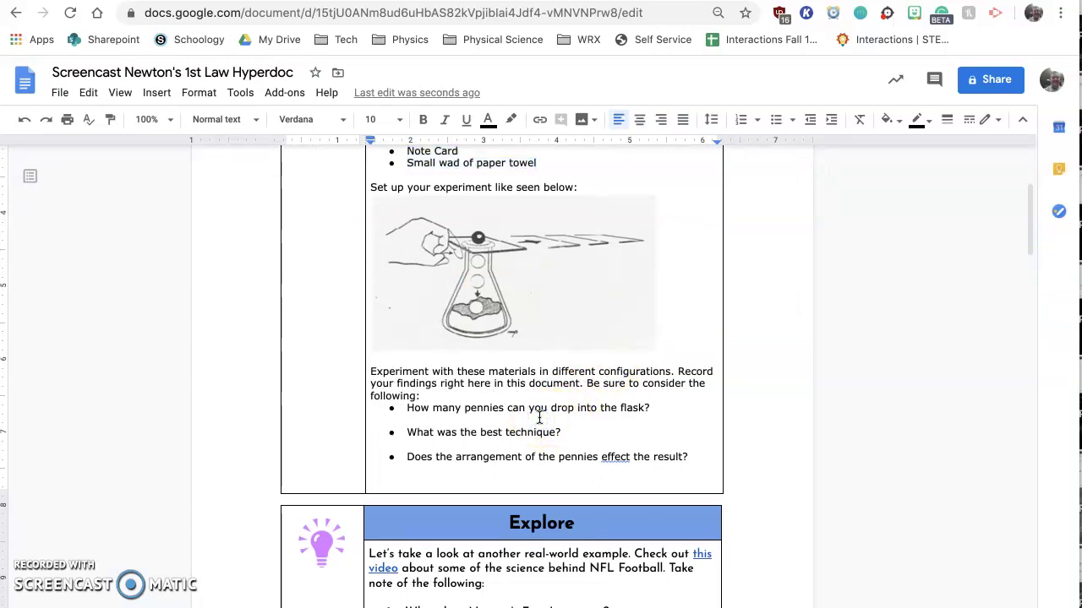
scroll(539, 417, "down", 2)
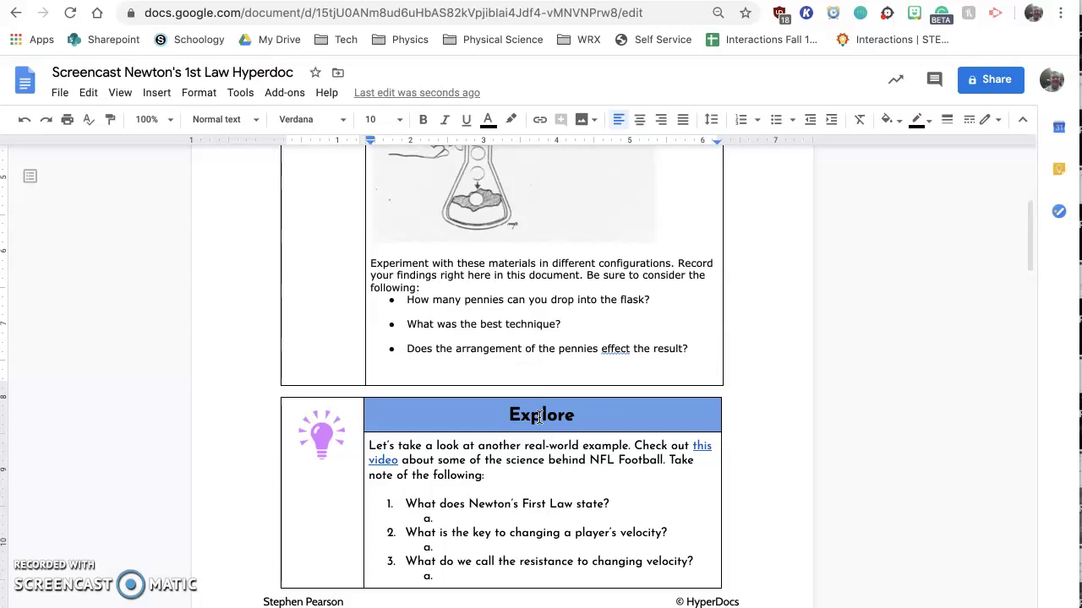
scroll(538, 417, "down", 1)
left_click(623, 420)
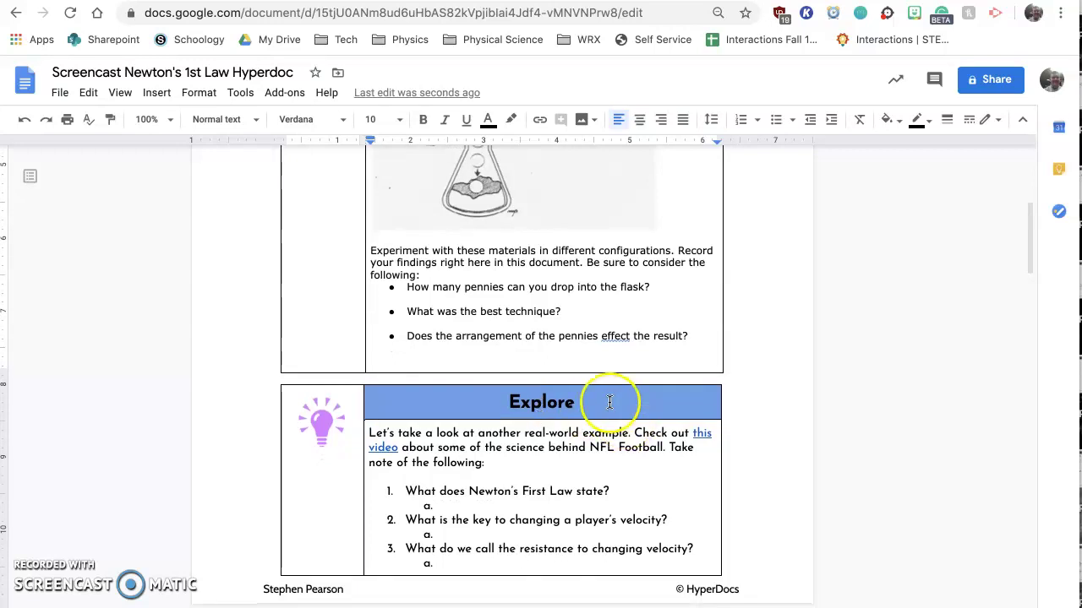
scroll(610, 402, "down", 1)
scroll(582, 392, "down", 12)
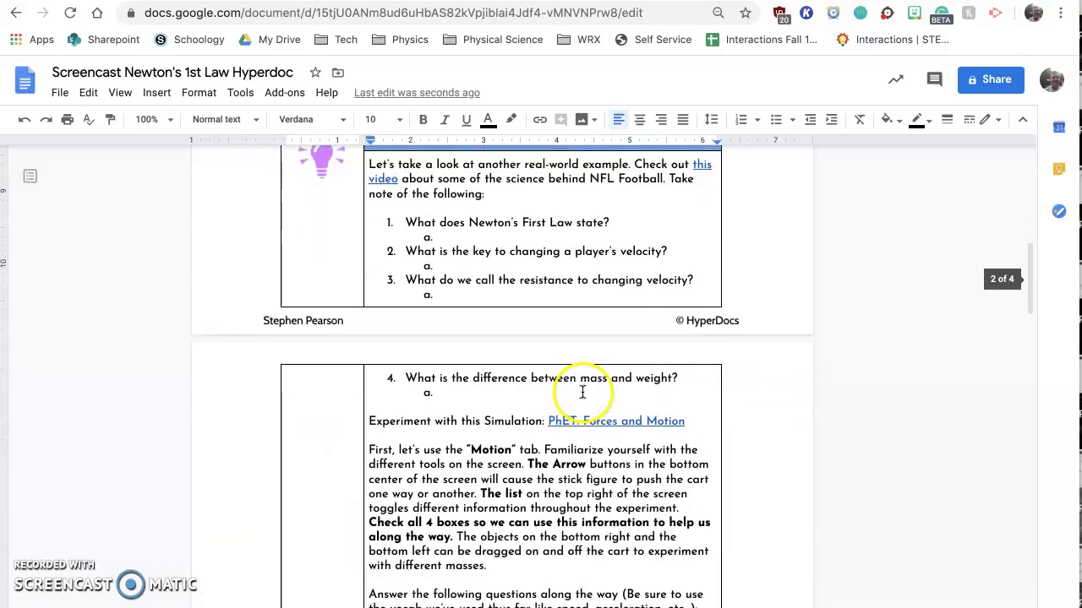
scroll(582, 392, "down", 6)
left_click(593, 469)
scroll(593, 469, "up", 5)
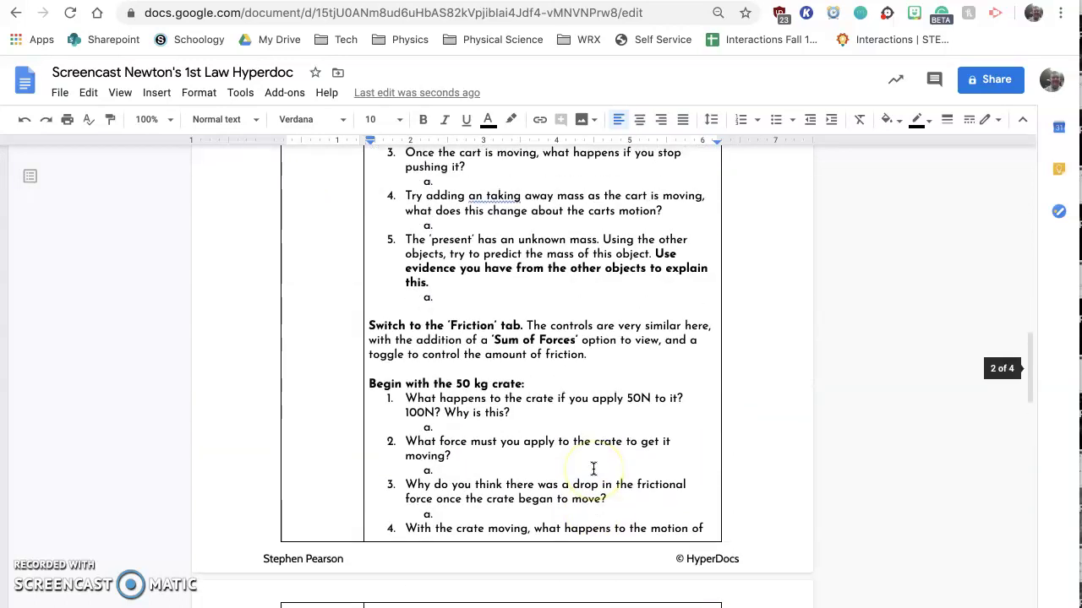
scroll(550, 330, "up", 4)
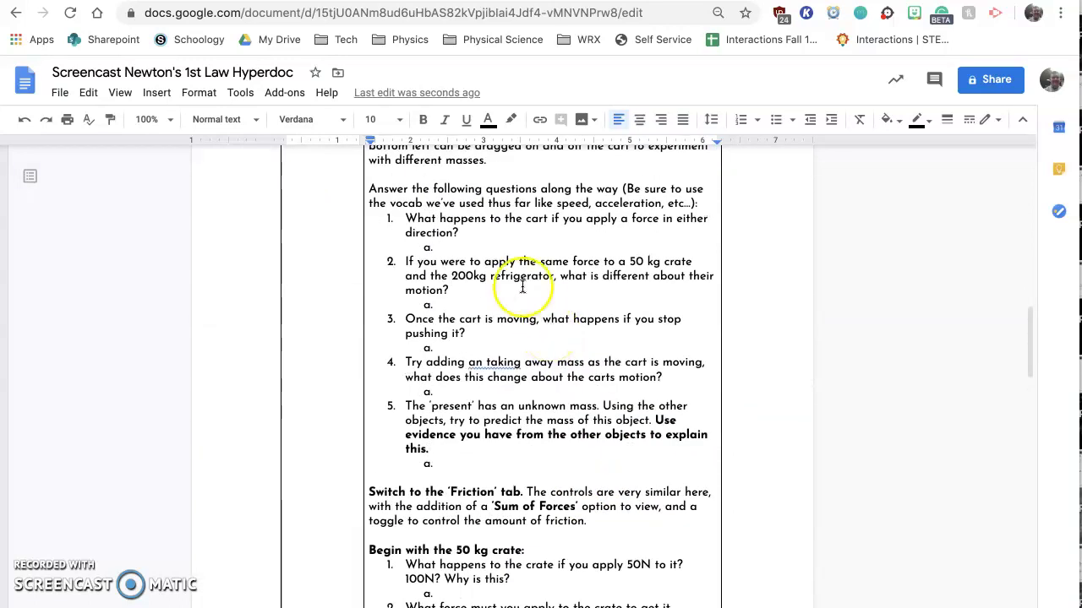
left_click(459, 245)
scroll(463, 243, "up", 3)
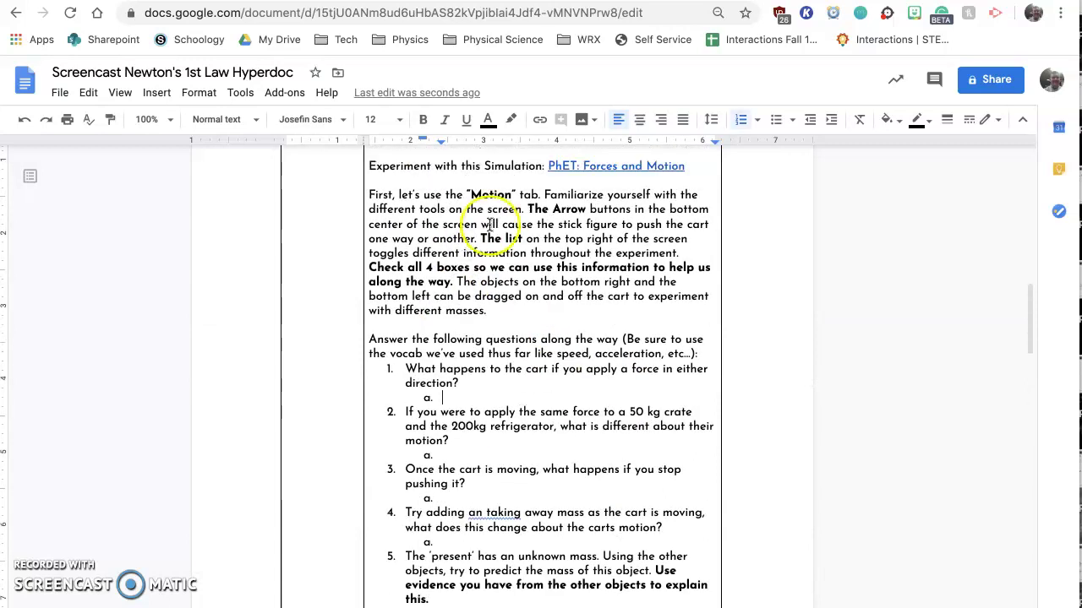
scroll(609, 226, "up", 2)
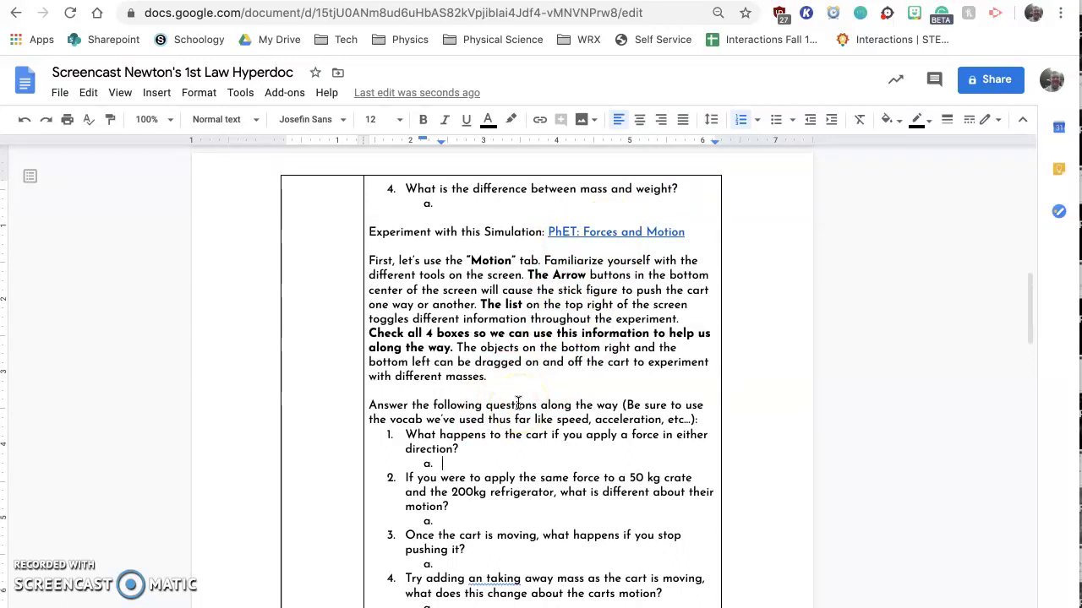
scroll(518, 403, "down", 5)
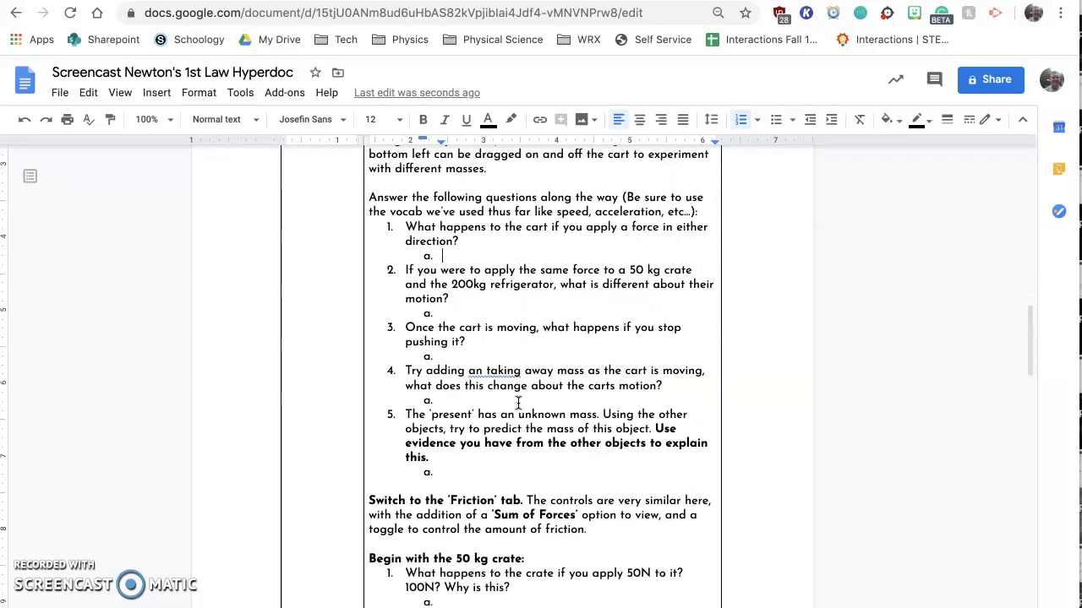
scroll(518, 403, "down", 4)
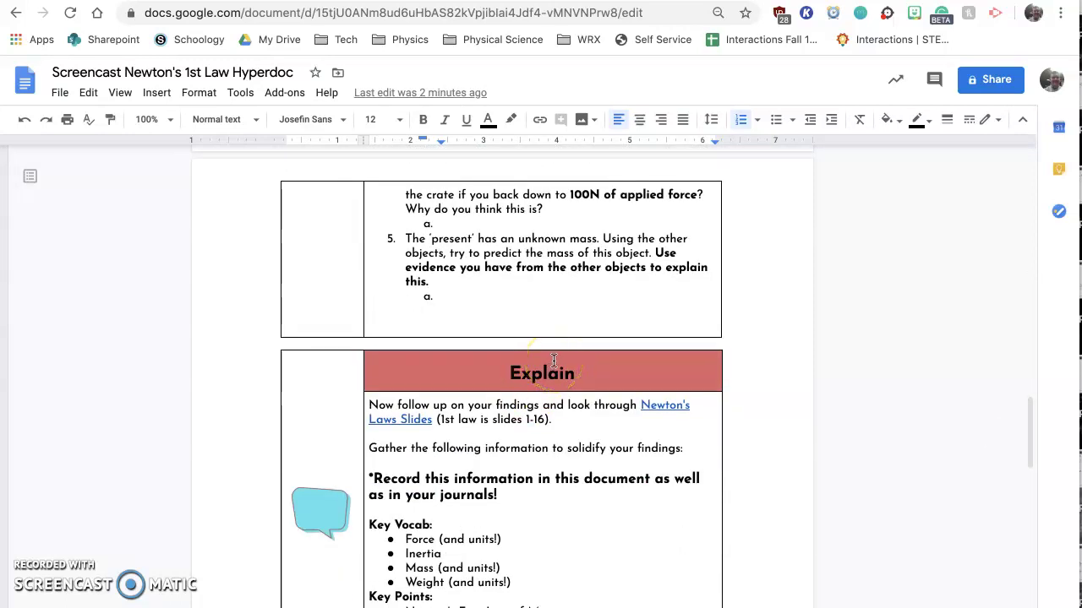
scroll(554, 361, "down", 2)
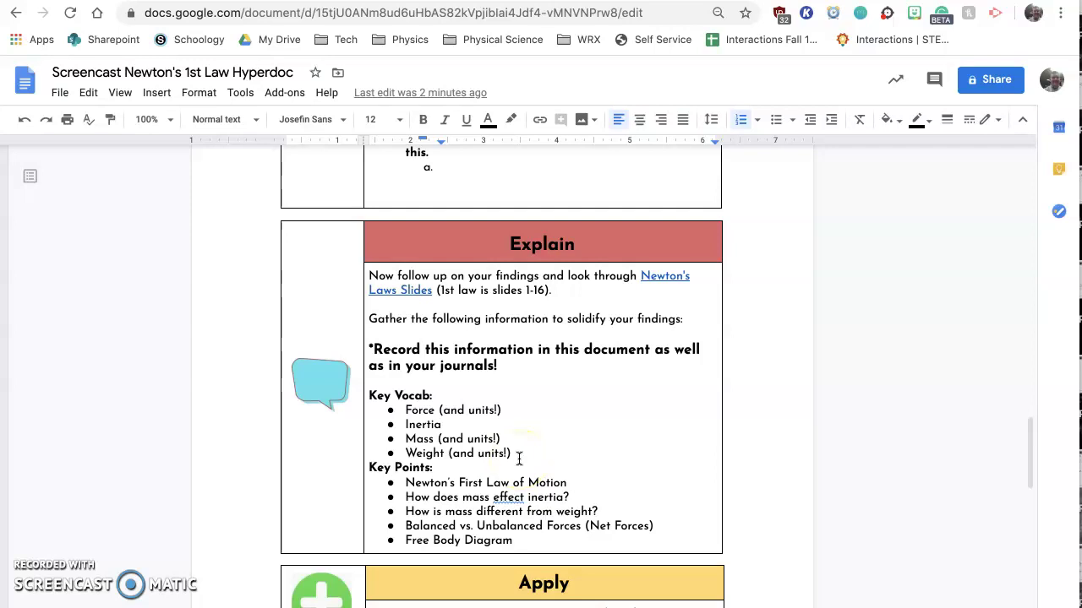
scroll(519, 458, "down", 2)
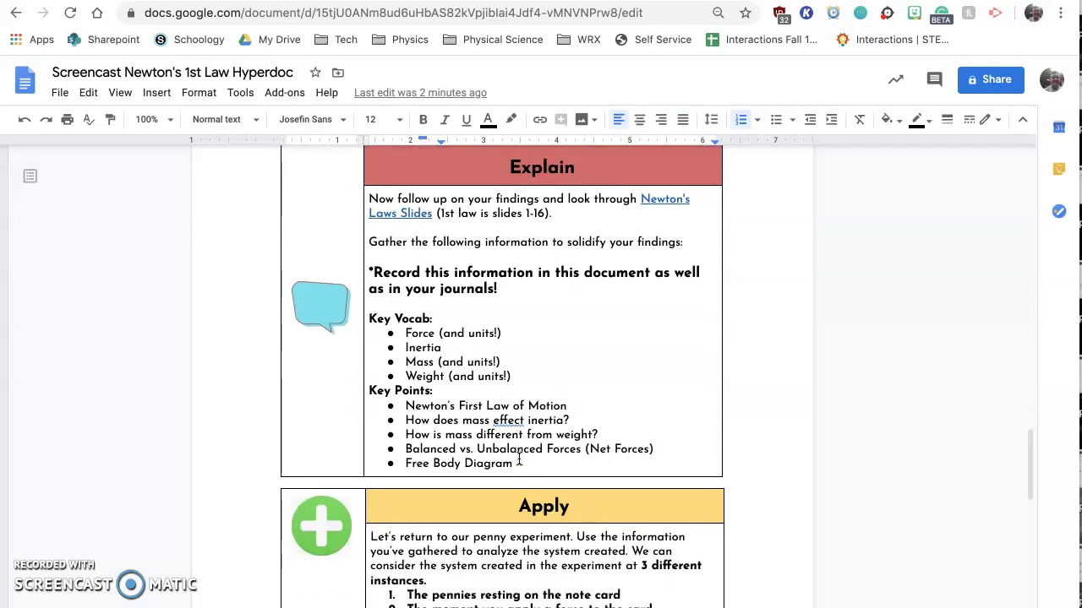
scroll(519, 458, "down", 2)
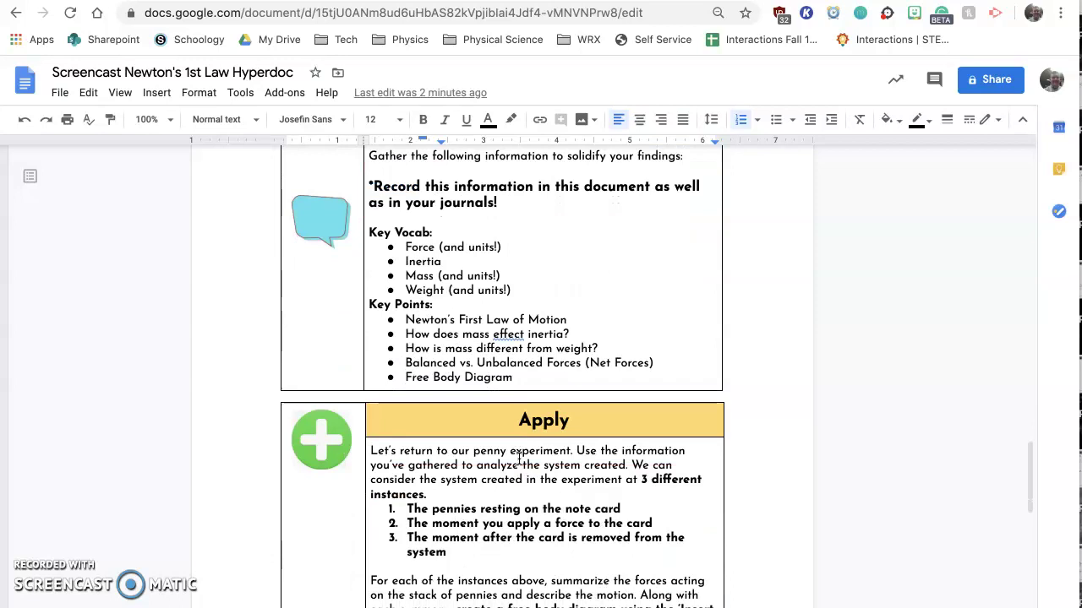
scroll(519, 458, "down", 3)
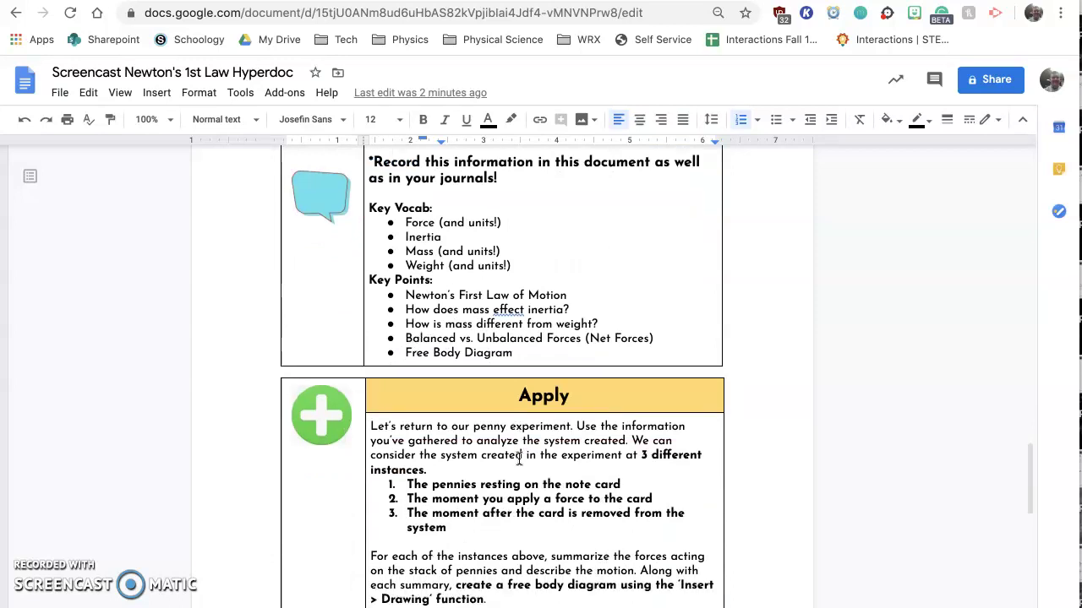
scroll(519, 458, "down", 1)
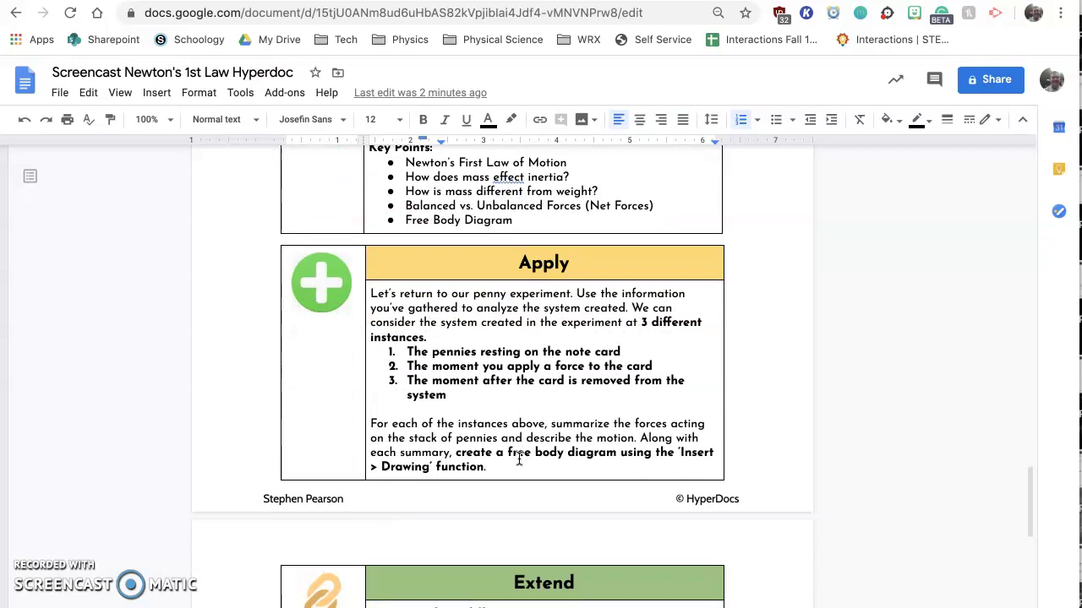
Insert a new blank drawing on the empty line above 'For each of the instances'
left_click(425, 409)
left_click(156, 92)
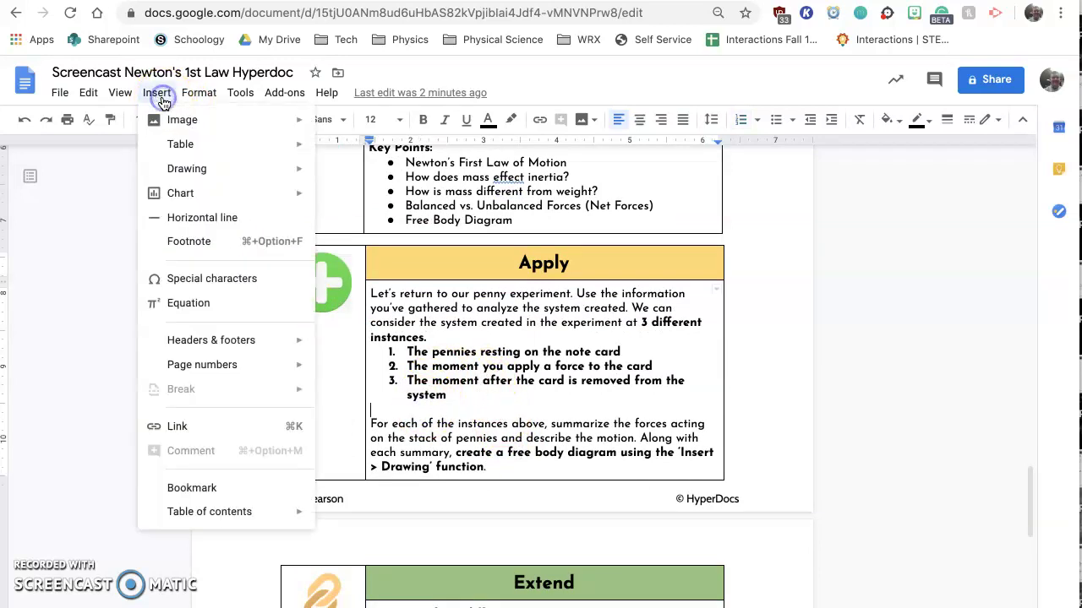
mouse_move(187, 174)
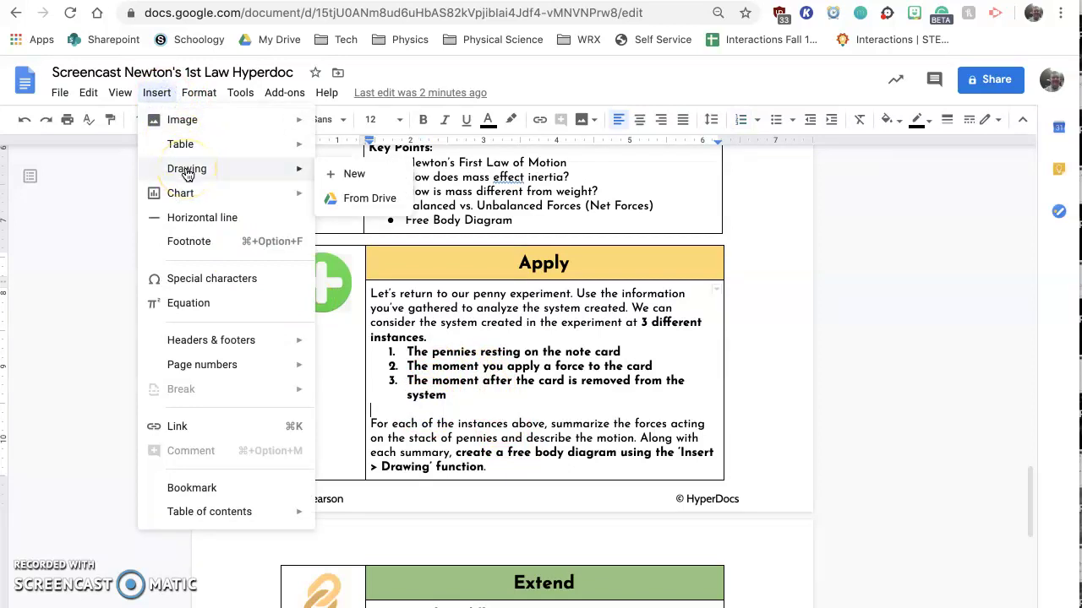
left_click(347, 177)
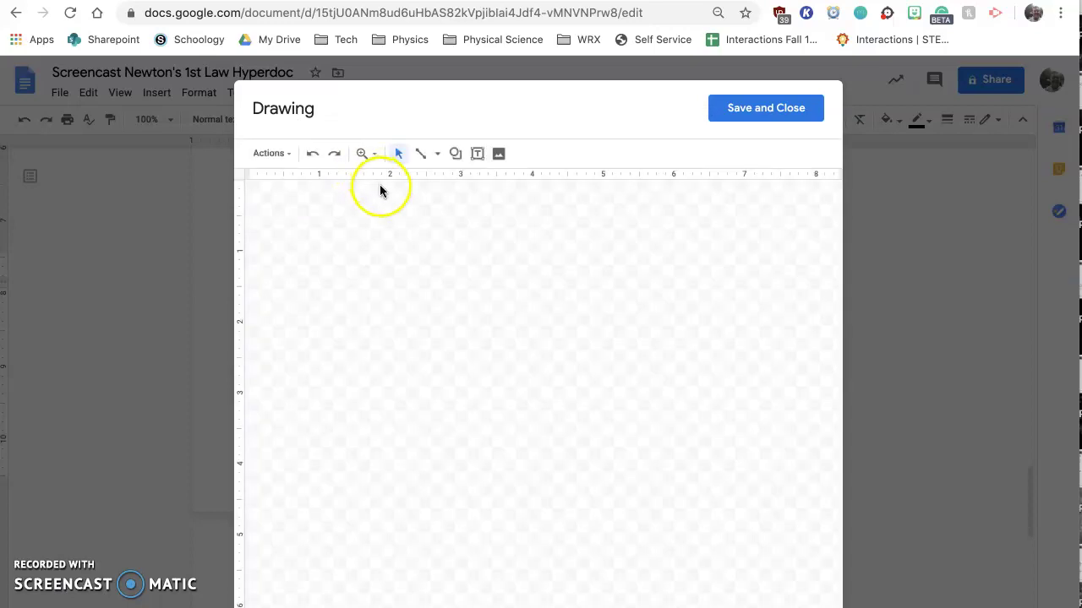
left_click(435, 154)
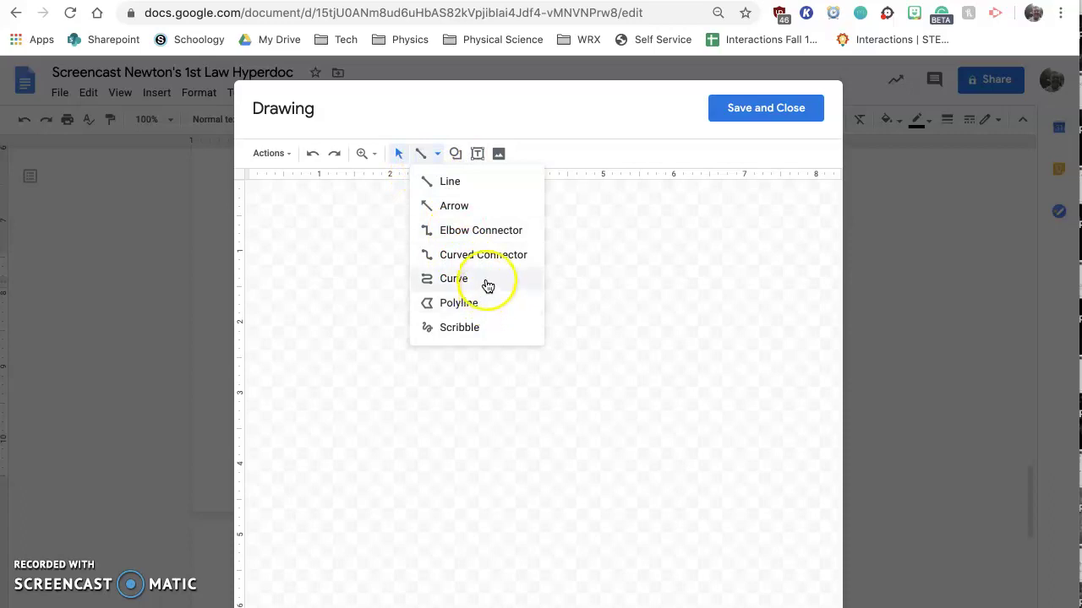
Draw a vertical line and a light-blue square on the drawing canvas
left_click(456, 192)
left_click_drag(381, 278, 384, 365)
left_click(456, 152)
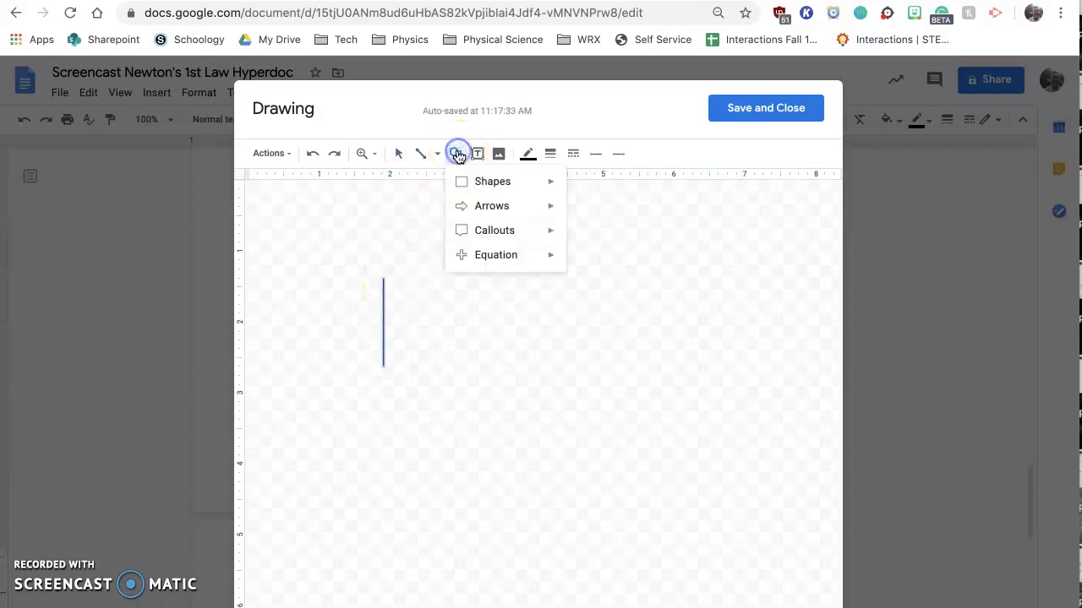
mouse_move(518, 184)
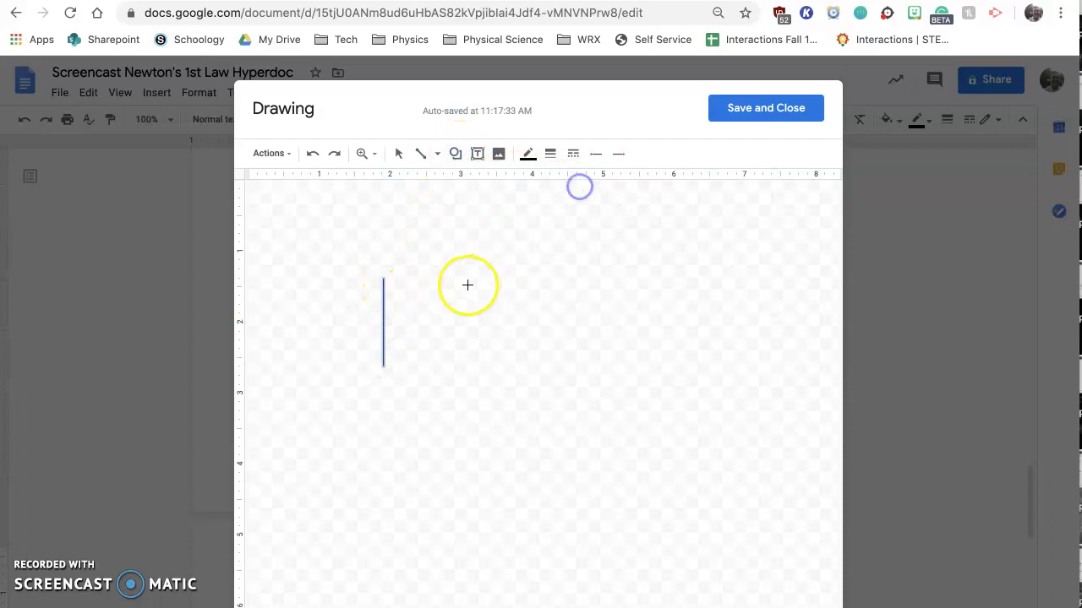
left_click_drag(453, 283, 538, 364)
Move the vertical line above the square, then delete it
left_click(383, 344)
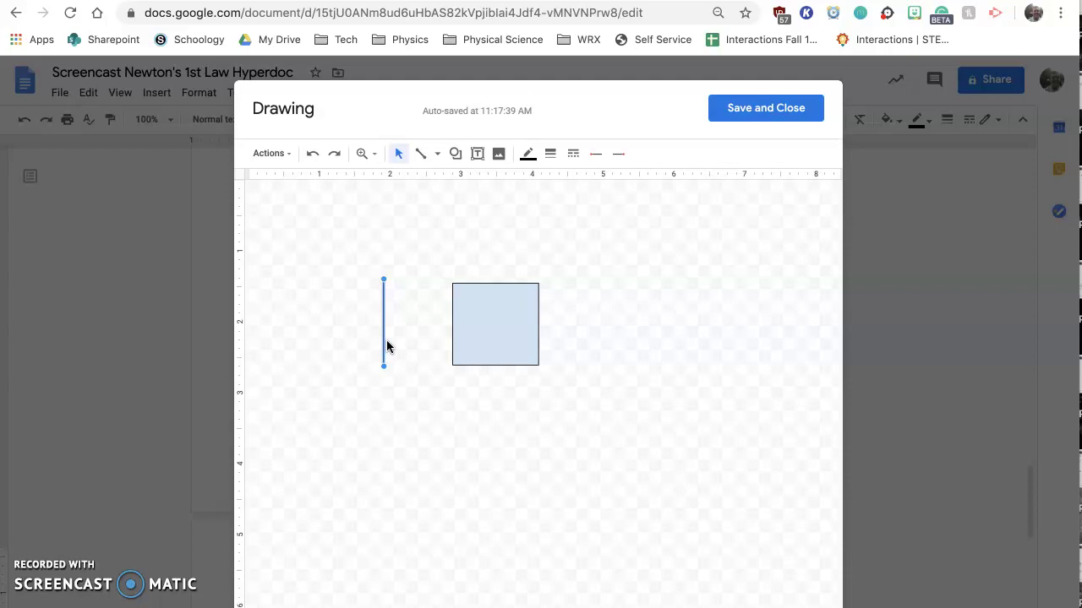
left_click(465, 326)
left_click(473, 318)
left_click(383, 329)
left_click_drag(383, 329, 494, 245)
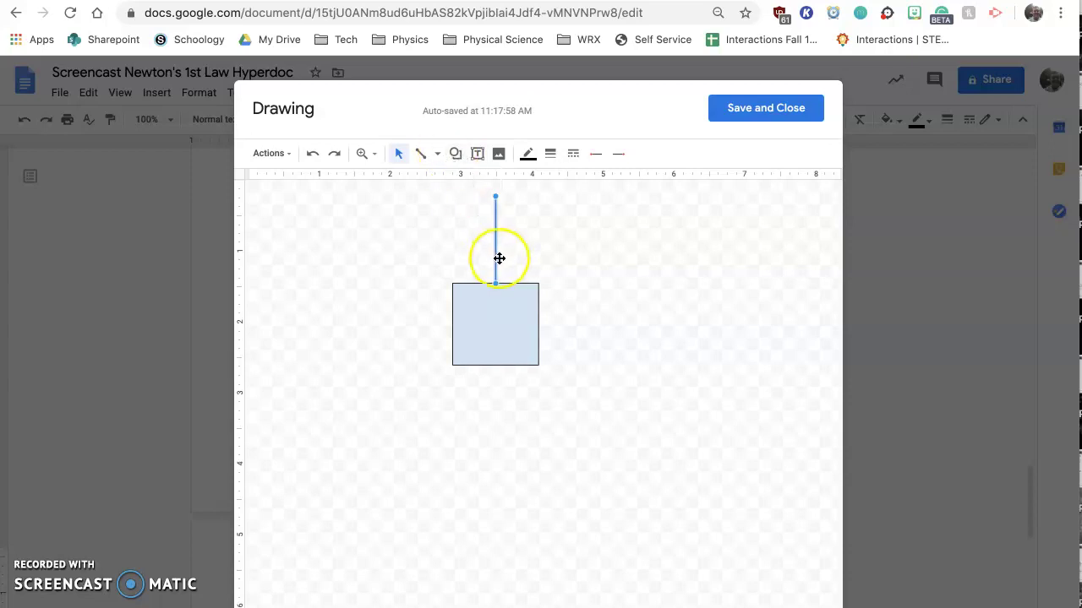
key("Delete")
Draw an arrow pointing down onto the top of the square
left_click(437, 154)
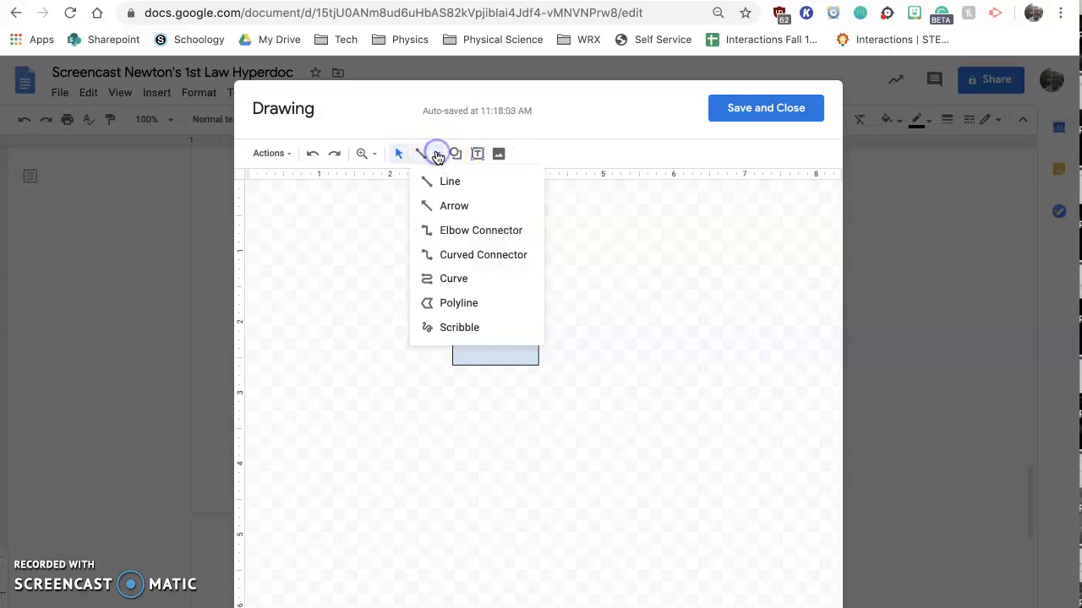
left_click(445, 206)
left_click_drag(498, 205, 496, 280)
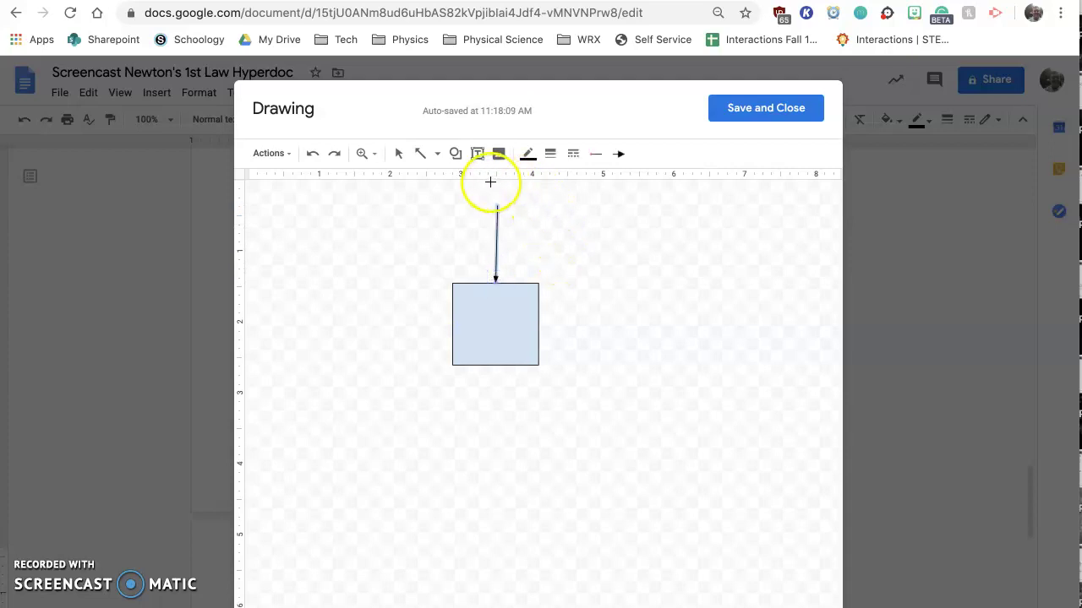
Add a 'gravity' text box and position it beside the top of the arrow
left_click(476, 153)
left_click(523, 211)
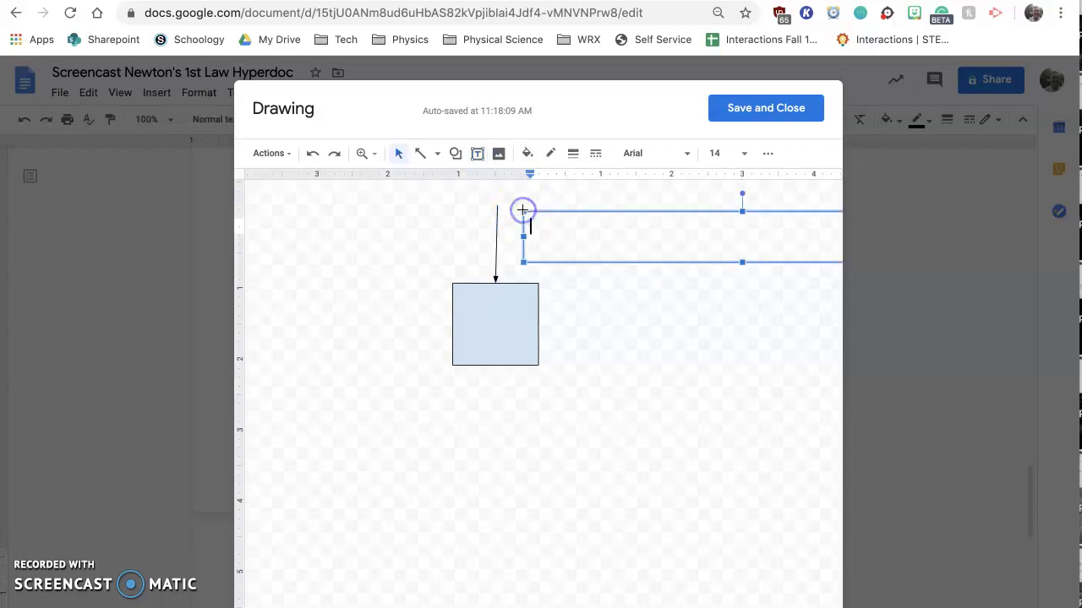
left_click(602, 229)
type("gravity")
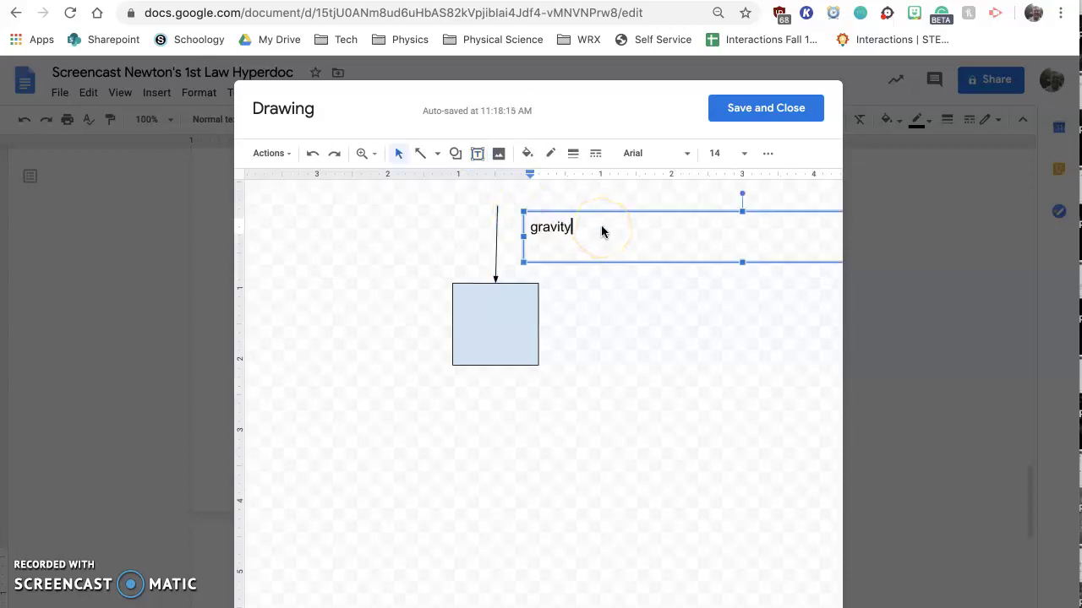
left_click(641, 313)
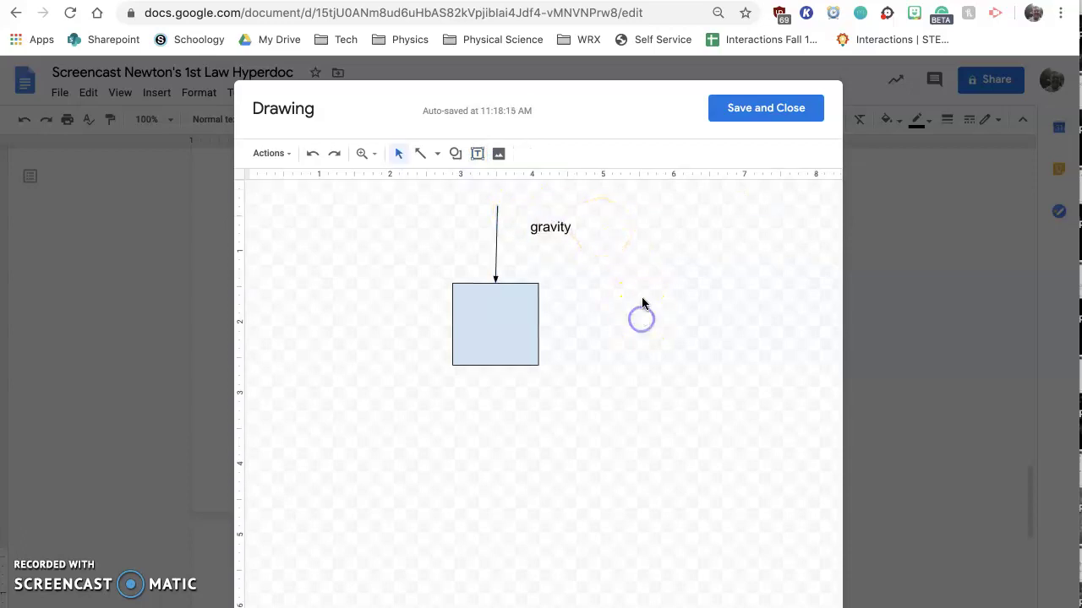
left_click(557, 226)
scroll(552, 211, "right", 2)
left_click_drag(553, 210, 548, 207)
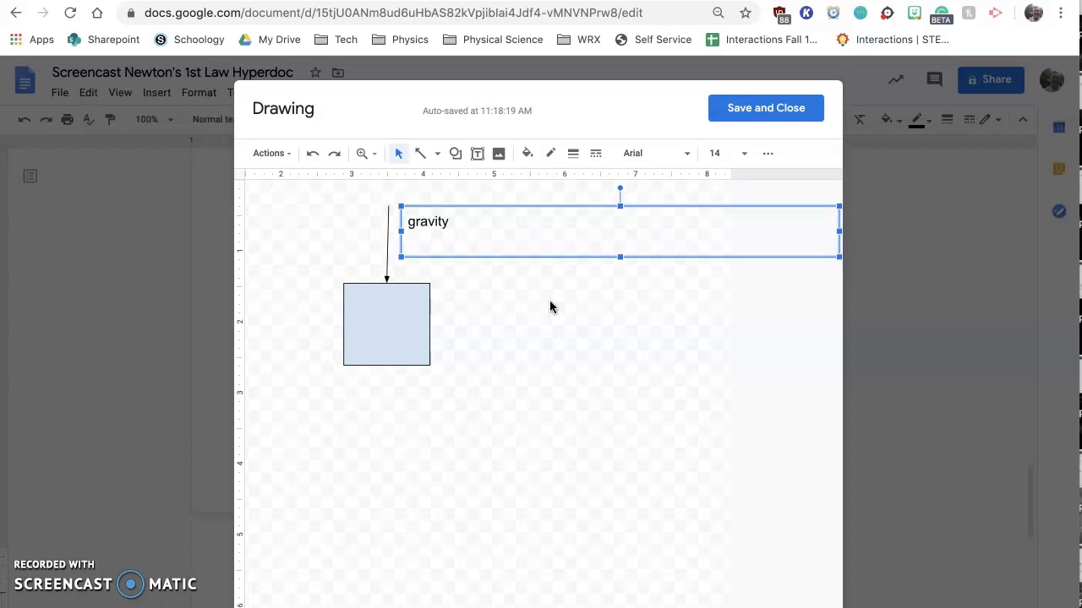
left_click(650, 195)
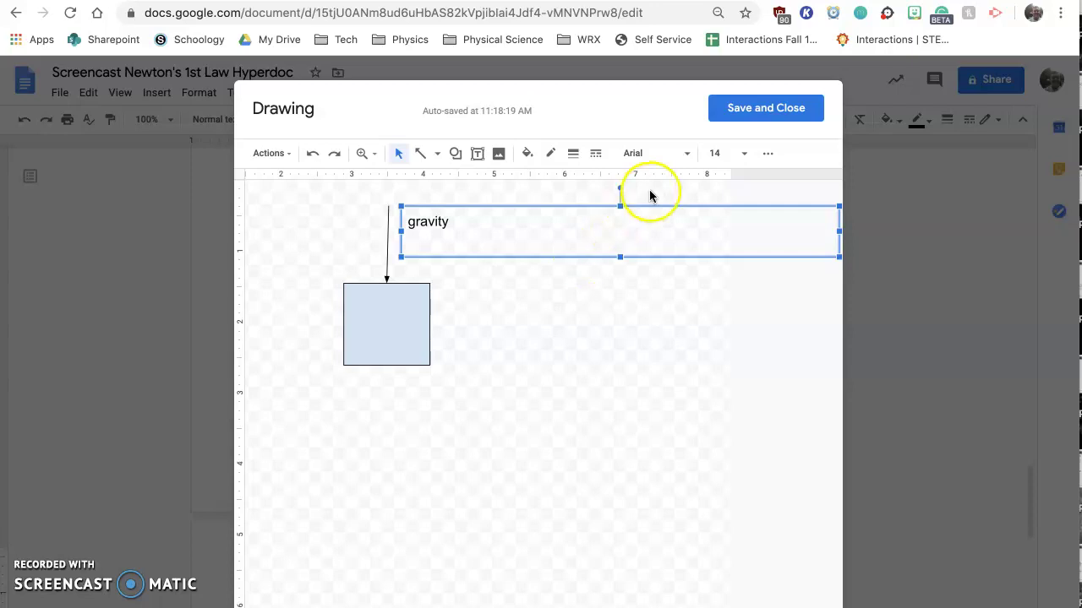
Save and close the drawing, then scroll to check it above the summary instructions and the Extend section
left_click(769, 110)
scroll(750, 356, "down", 1)
scroll(473, 570, "down", 2)
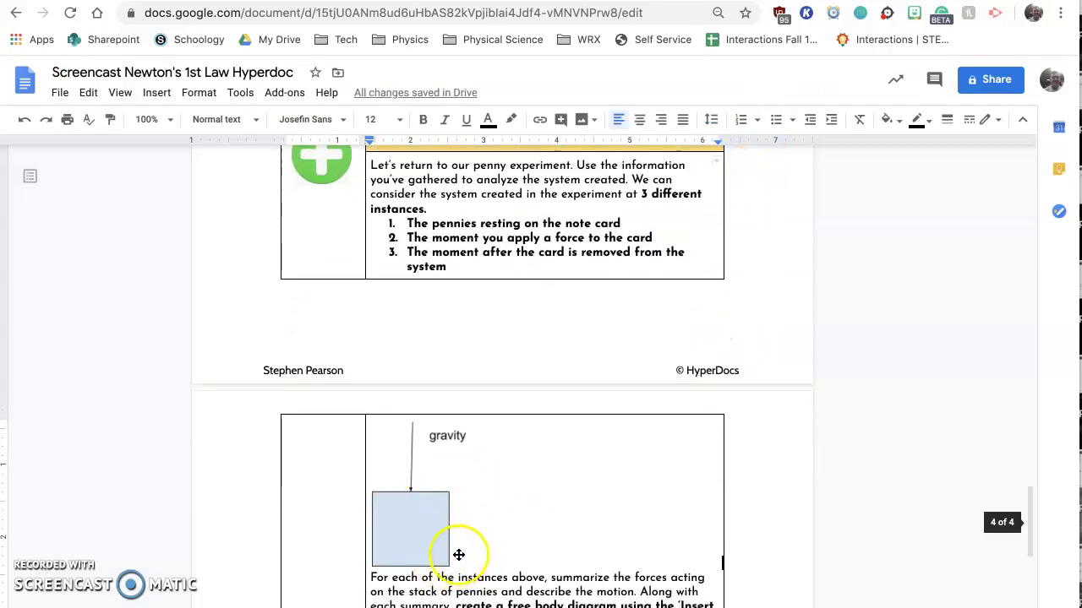
scroll(403, 531, "down", 2)
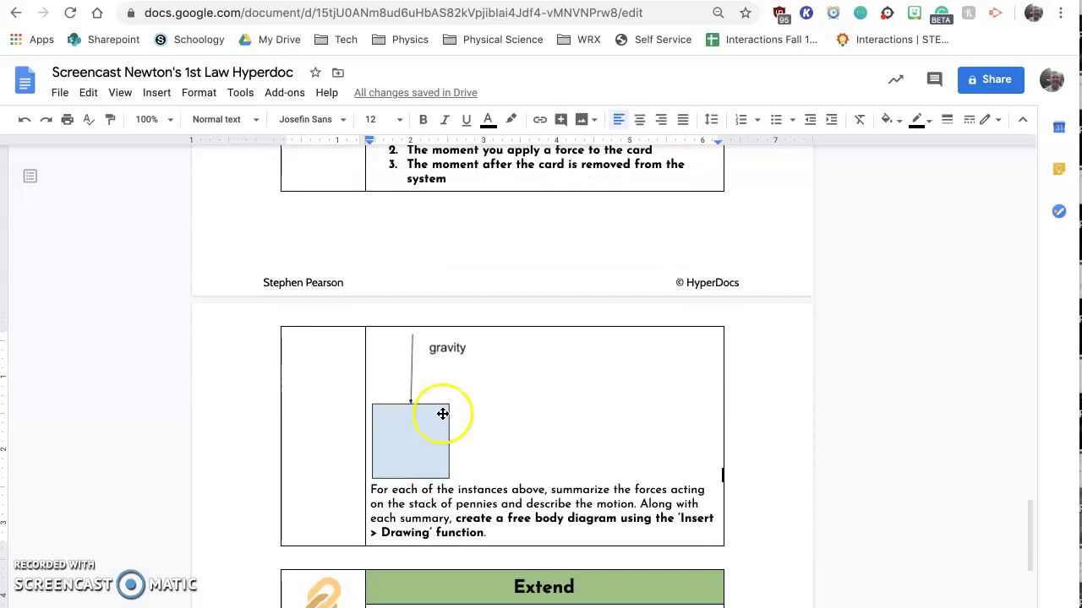
scroll(443, 414, "down", 5)
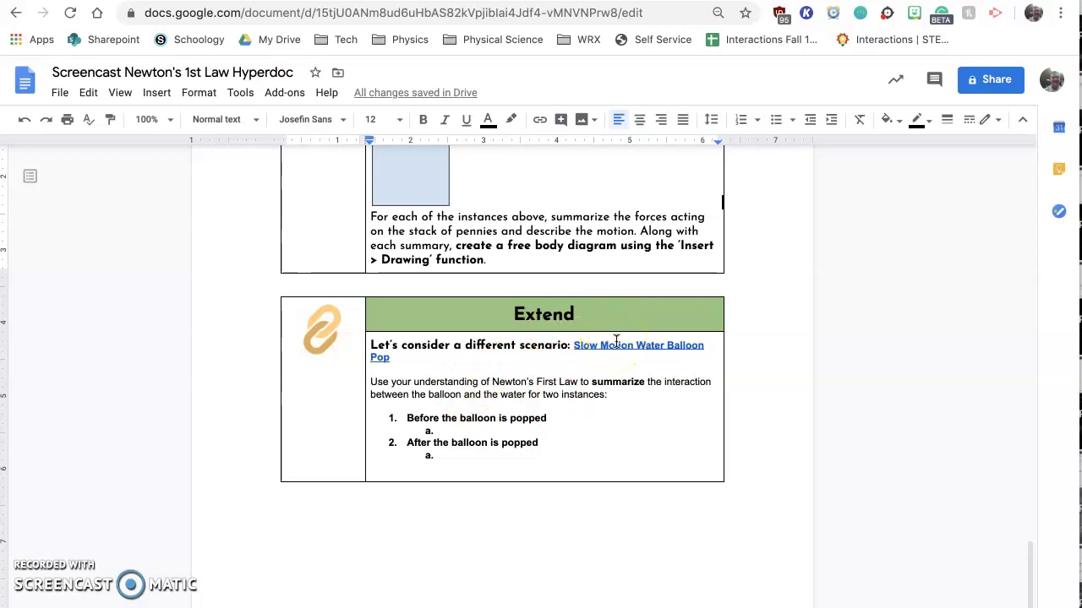
left_click(492, 428)
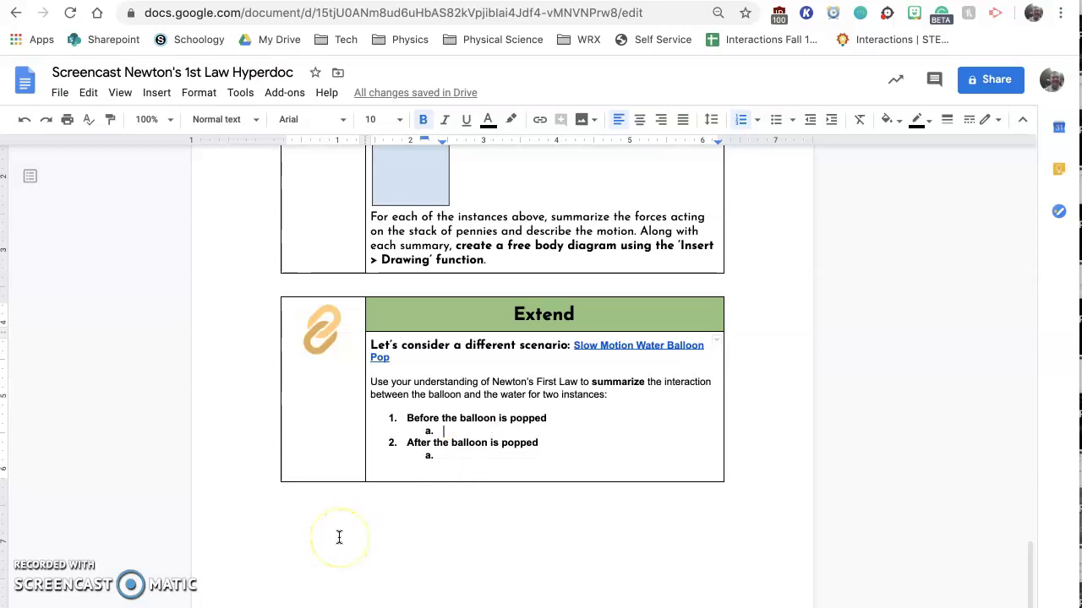
left_click(148, 535)
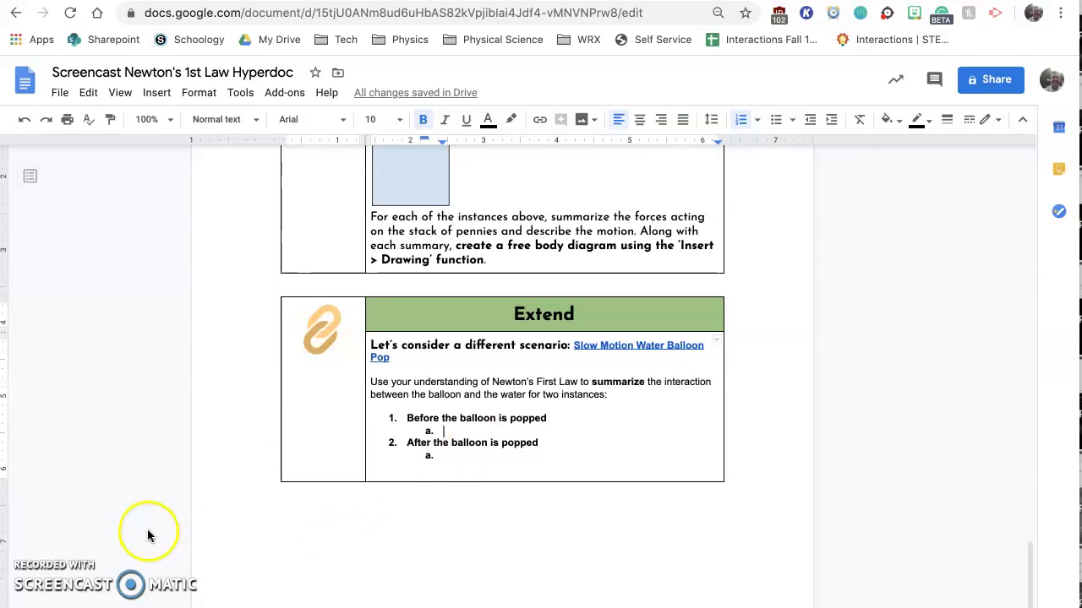